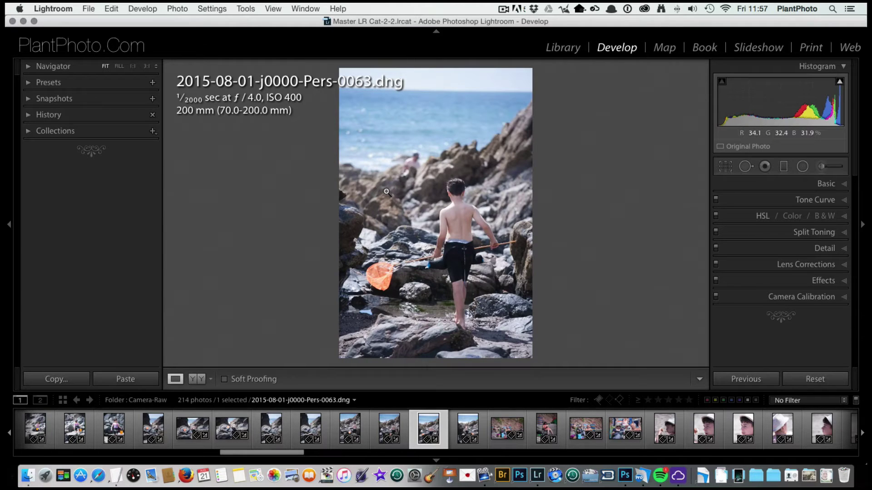
Step: Apply Auto tone to the rock-pool photo: Exposure +0.55, Contrast −9, Highlights −18, Shadows +18
{"action": "key", "text": "super+shift+2"}
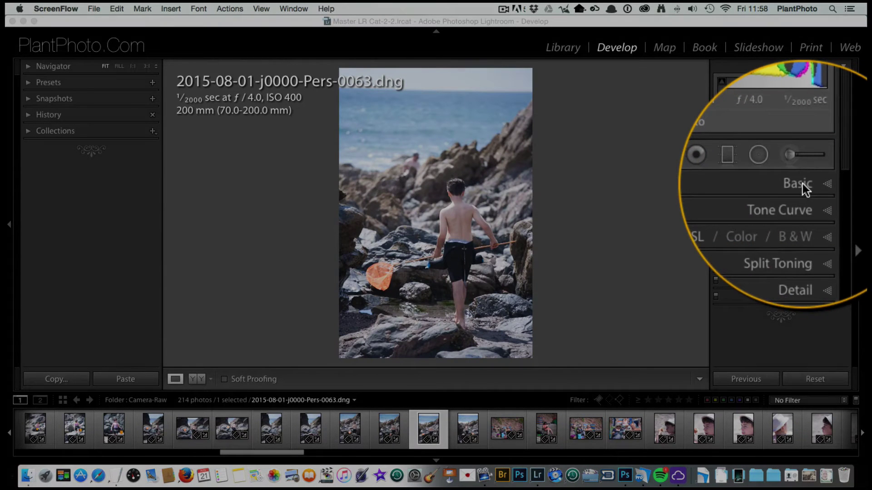
{"action": "left_click", "coordinate": [824, 184]}
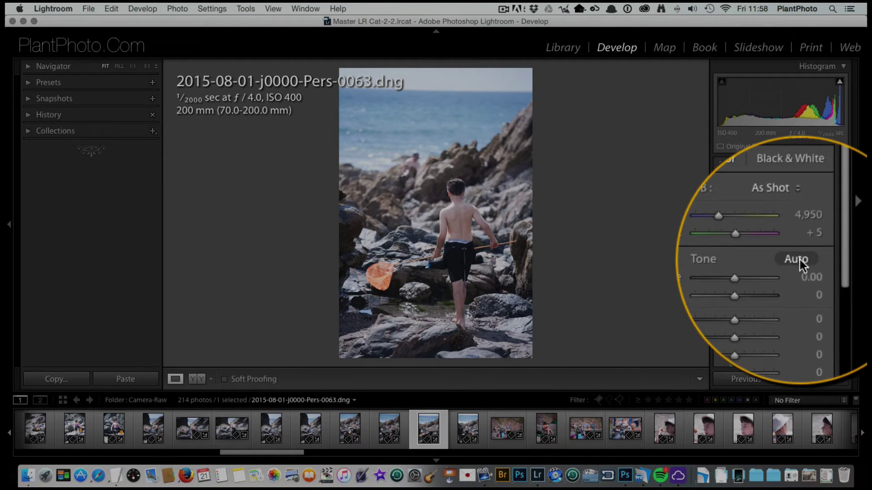
{"action": "left_click", "coordinate": [826, 261]}
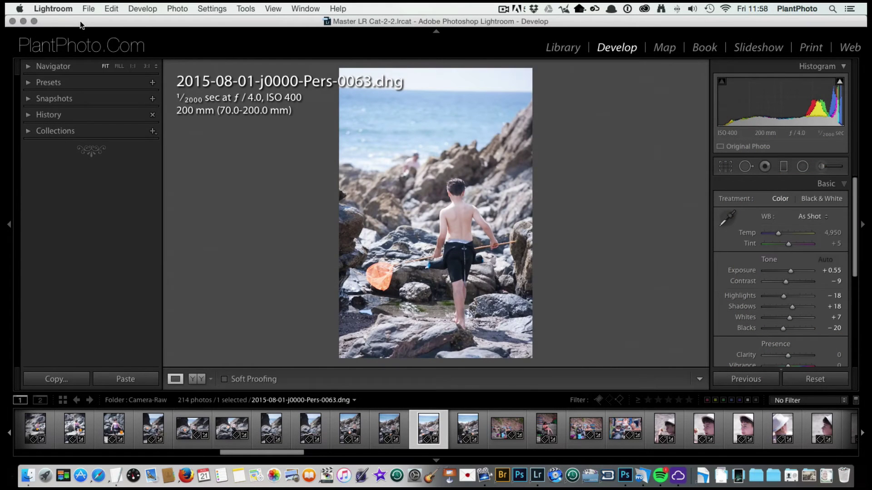
{"action": "left_click_drag", "start_coordinate": [80, 21], "coordinate": [78, 21]}
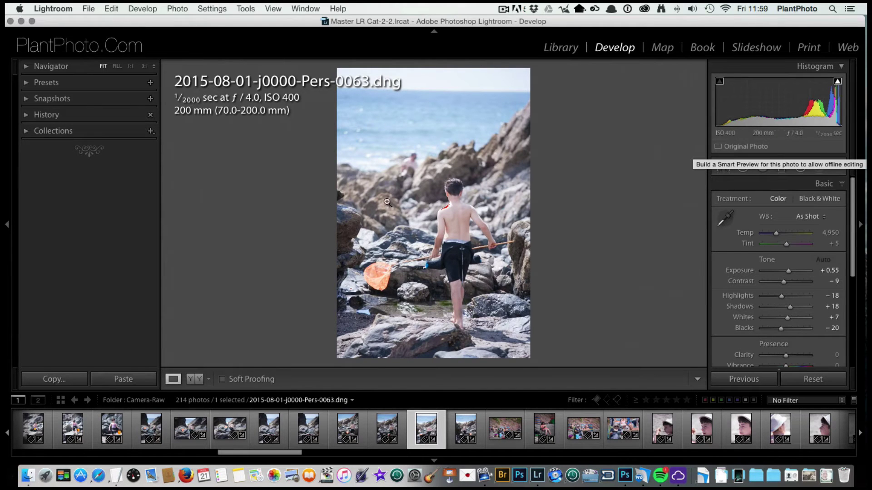
Step: Check the boy's shoulder at 1:1, then lower Highlights to −27 with clipping preview
{"action": "left_click", "coordinate": [463, 206]}
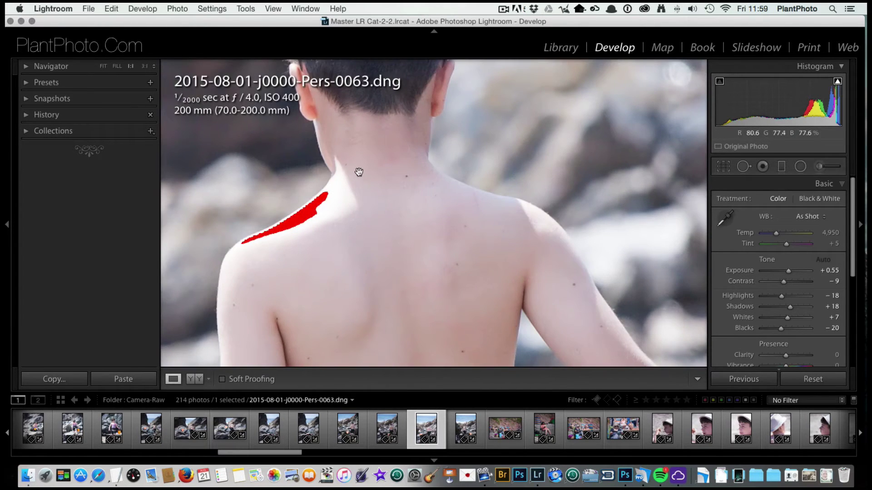
{"action": "left_click", "coordinate": [336, 232]}
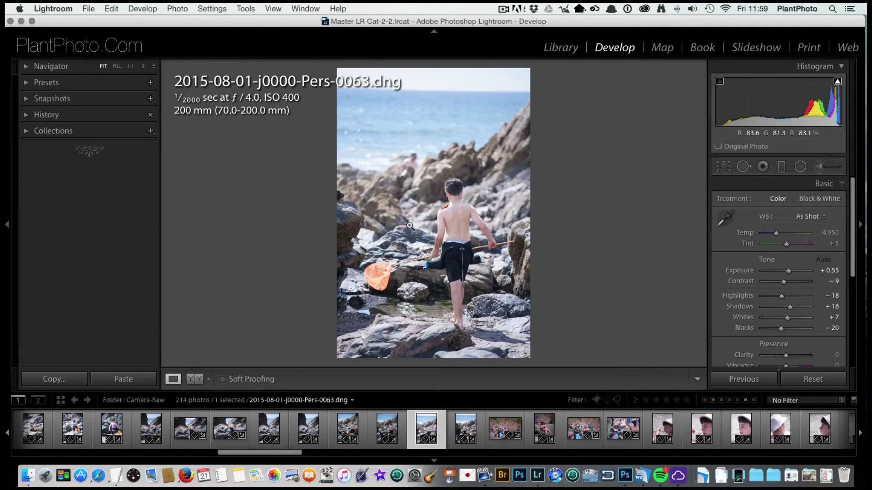
{"action": "left_click", "coordinate": [441, 209]}
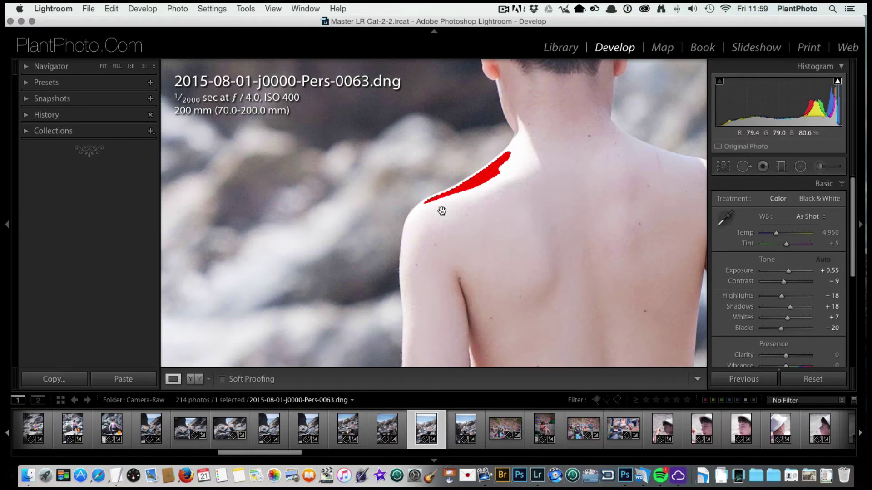
{"action": "left_click", "coordinate": [501, 168]}
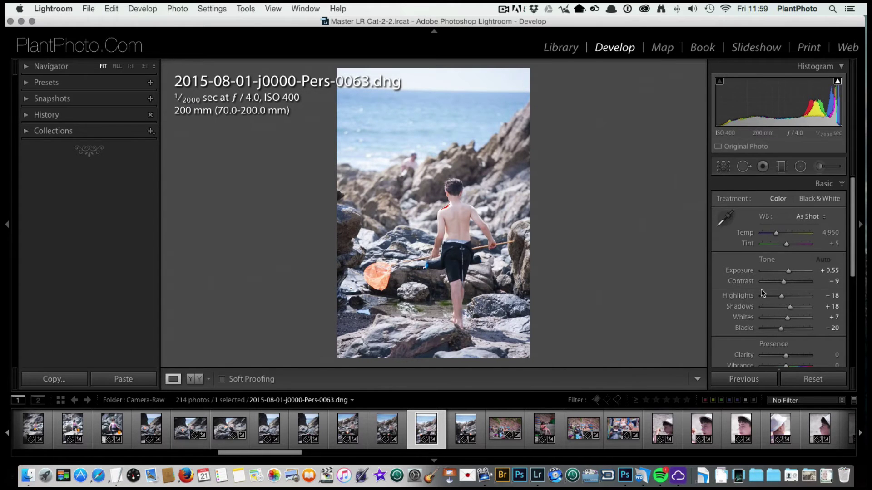
{"action": "key", "text": "alt"}
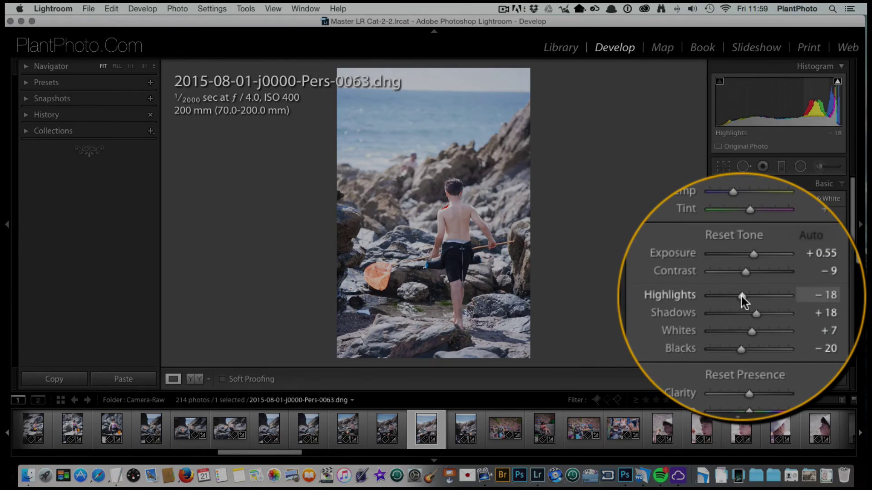
{"action": "left_click_drag", "start_coordinate": [741, 296], "coordinate": [741, 297]}
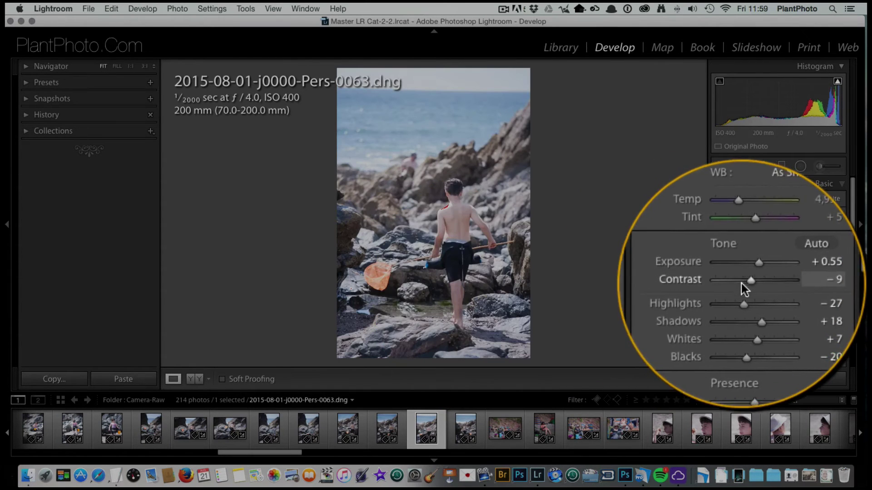
{"action": "left_click", "coordinate": [741, 295], "text": "alt"}
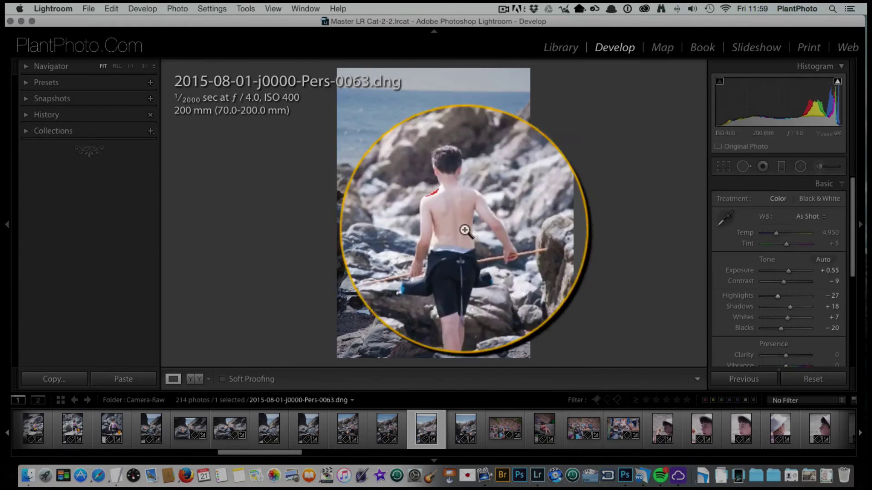
Step: Pull Highlights further down to −86, checking the shoulder up close for clipping
{"action": "key", "text": "alt"}
{"action": "left_click_drag", "start_coordinate": [741, 296], "coordinate": [759, 298]}
{"action": "left_click", "coordinate": [448, 209]}
{"action": "key", "text": "alt"}
{"action": "left_click", "coordinate": [528, 224]}
{"action": "left_click", "coordinate": [462, 219]}
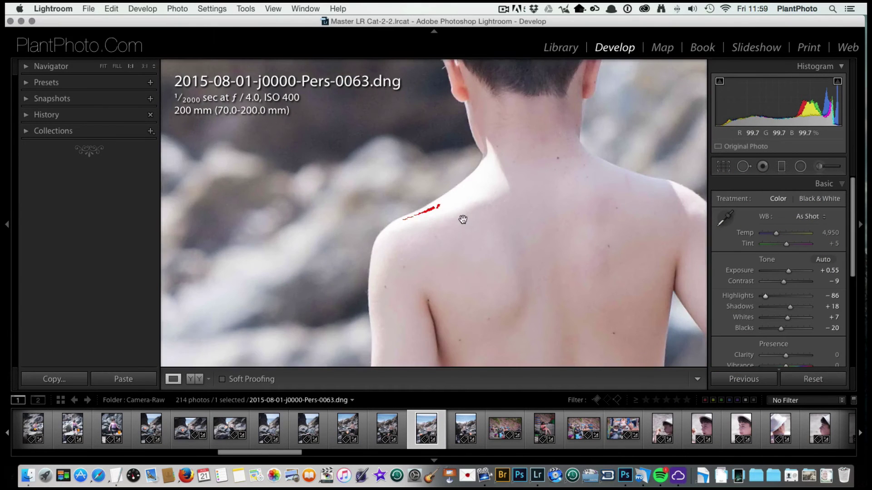
{"action": "left_click", "coordinate": [464, 220]}
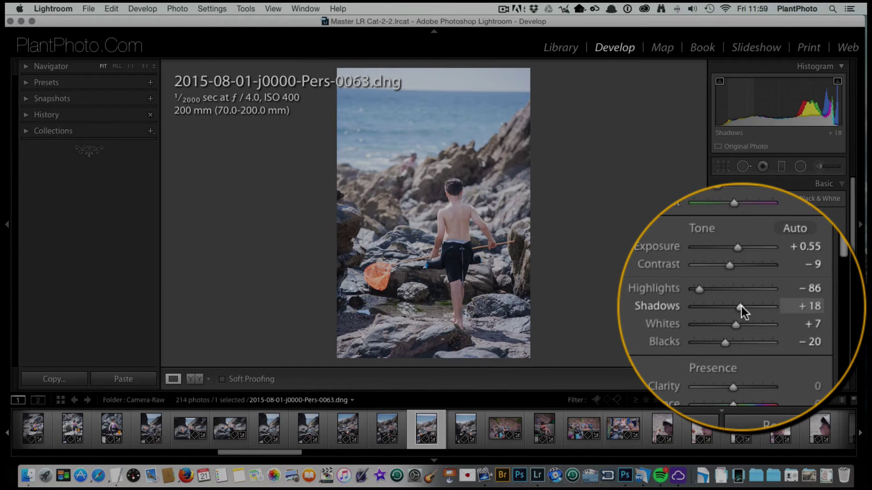
Step: Lower Shadows from +18 to −20 with clipping preview, checking the dark rocks at 1:1
{"action": "left_click", "coordinate": [741, 306], "text": "alt"}
{"action": "left_click", "coordinate": [741, 307], "text": "alt"}
{"action": "left_click", "coordinate": [741, 306], "text": "alt"}
{"action": "left_click_drag", "start_coordinate": [741, 307], "coordinate": [739, 307]}
{"action": "left_click", "coordinate": [342, 274]}
{"action": "left_click", "coordinate": [361, 275]}
{"action": "left_click_drag", "start_coordinate": [765, 296], "coordinate": [778, 305]}
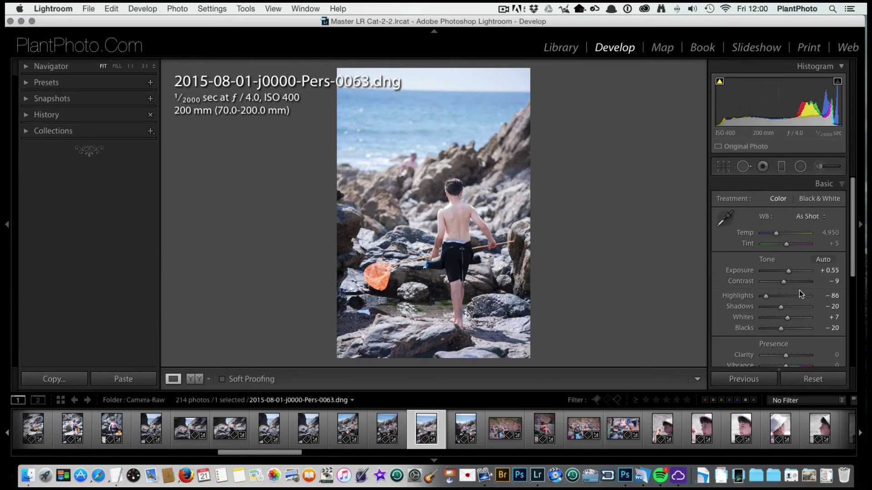
{"action": "scroll", "coordinate": [799, 290], "scroll_direction": "down", "scroll_amount": 2}
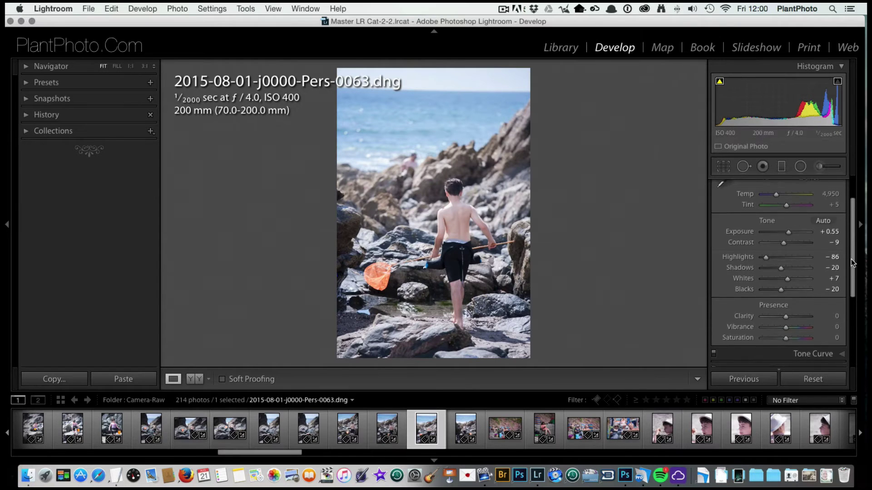
{"action": "scroll", "coordinate": [848, 232], "scroll_direction": "up", "scroll_amount": 2}
Step: Switch the Camera Calibration profile from Adobe Standard to Camera Faithful
{"action": "left_click", "coordinate": [816, 183]}
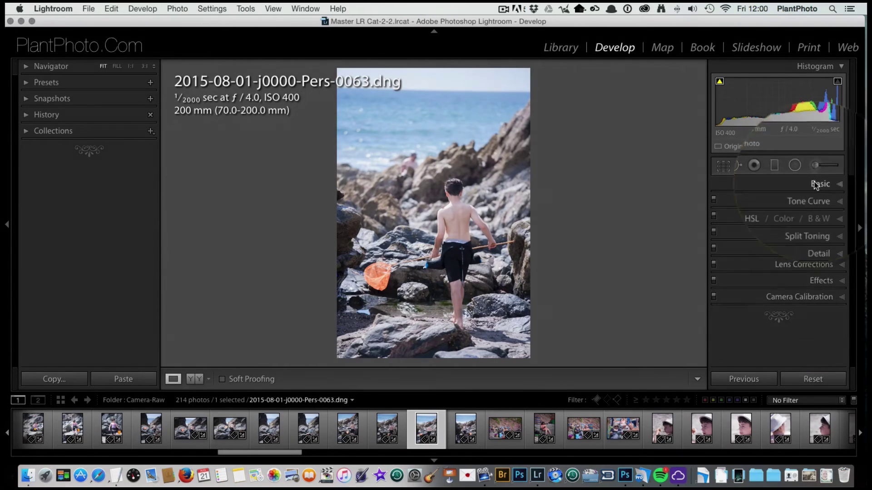
{"action": "left_click", "coordinate": [785, 300]}
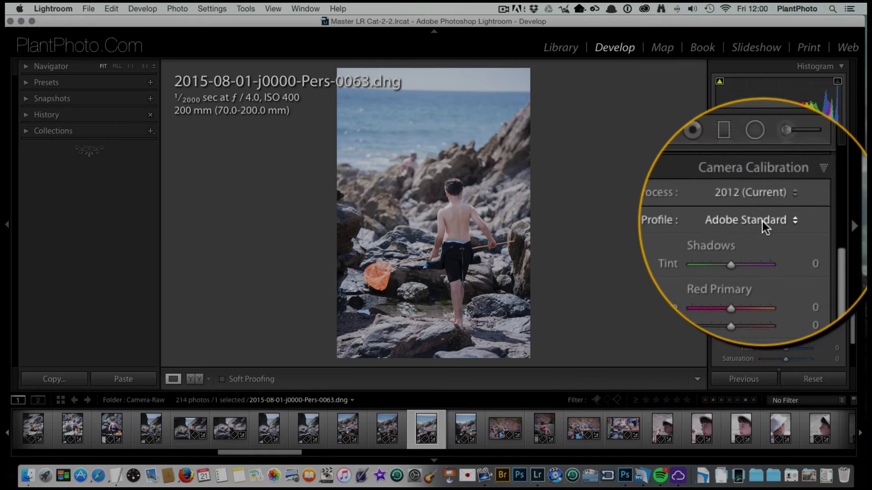
{"action": "left_click", "coordinate": [762, 222]}
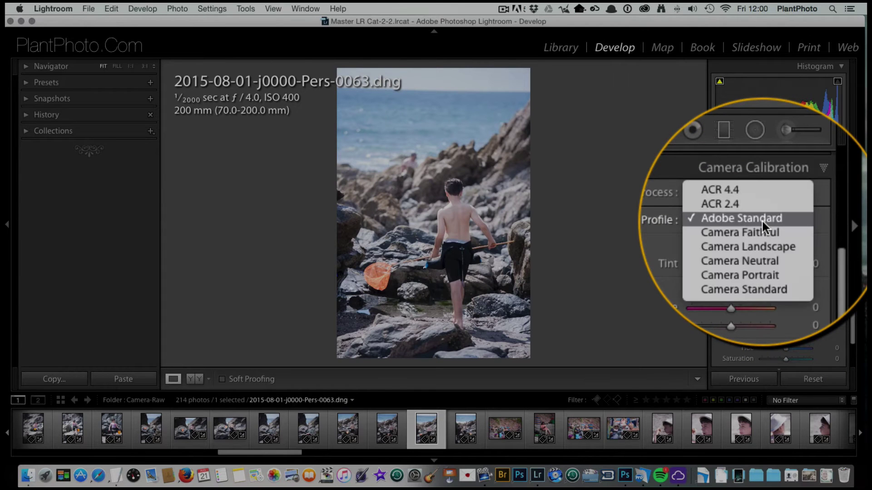
{"action": "left_click", "coordinate": [765, 228]}
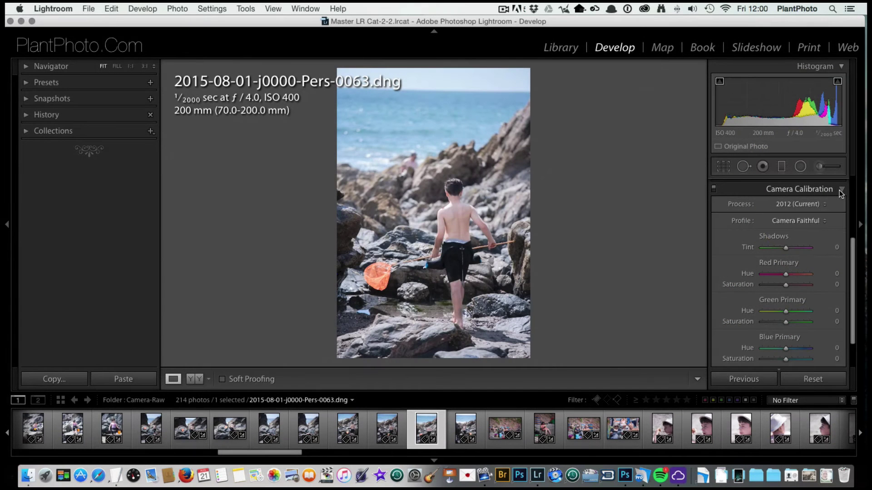
Step: Set Post-Crop Vignetting to Amount −32, Midpoint 22, Roundness +11 and Feather 43
{"action": "left_click", "coordinate": [841, 192]}
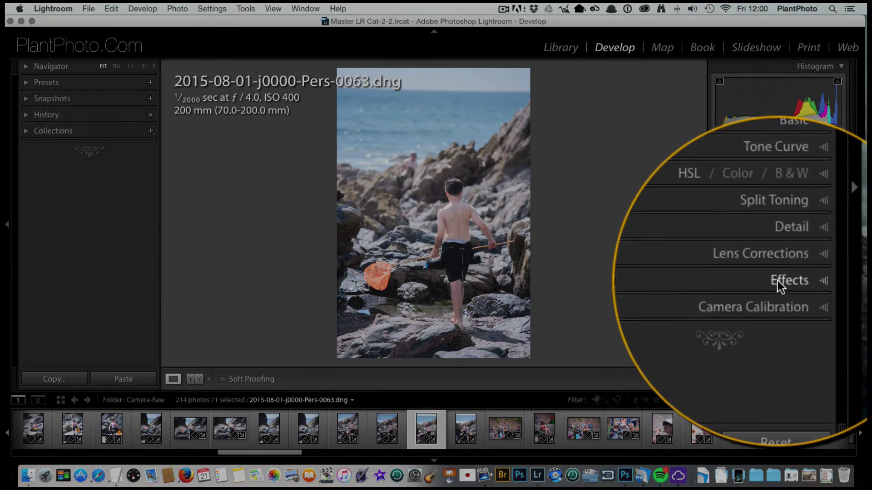
{"action": "left_click", "coordinate": [777, 281]}
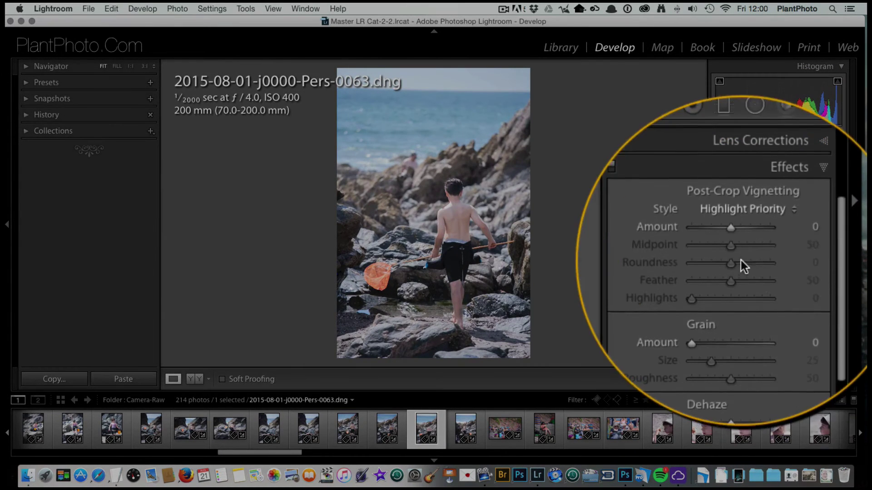
{"action": "left_click_drag", "start_coordinate": [730, 241], "coordinate": [716, 241]}
{"action": "scroll", "coordinate": [722, 259], "scroll_direction": "down", "scroll_amount": 2}
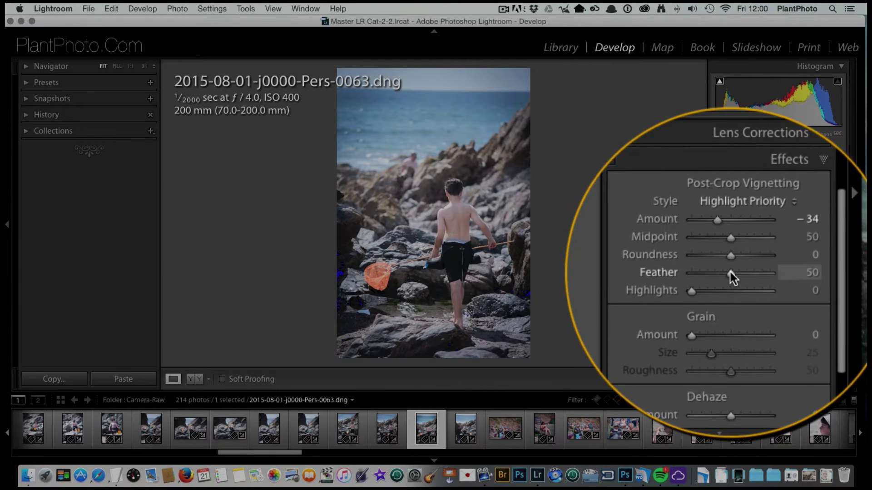
{"action": "left_click_drag", "start_coordinate": [730, 272], "coordinate": [701, 273]}
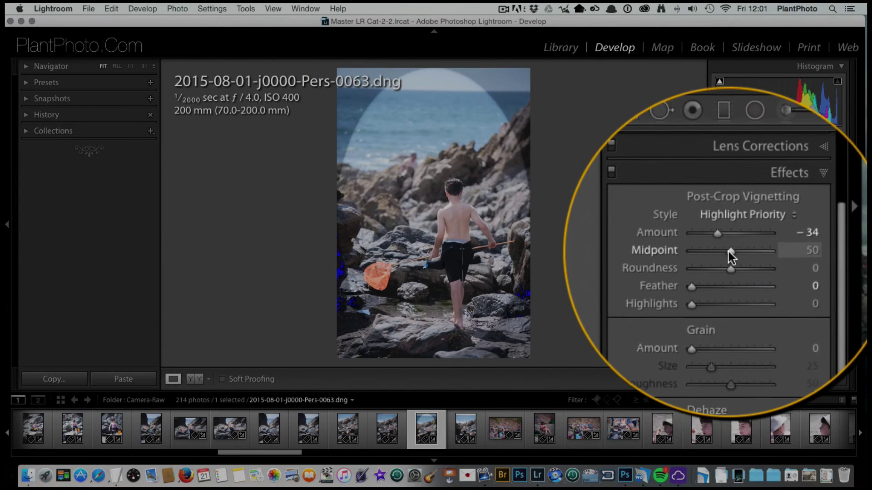
{"action": "mouse_move", "coordinate": [728, 252]}
{"action": "left_mouse_down"}
{"action": "mouse_move", "coordinate": [710, 253]}
{"action": "mouse_move", "coordinate": [716, 241]}
{"action": "left_mouse_up"}
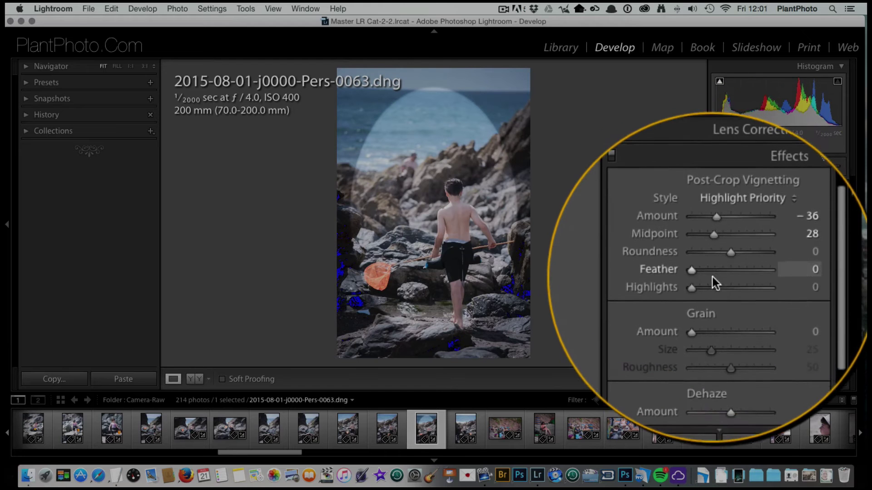
{"action": "left_click_drag", "start_coordinate": [701, 273], "coordinate": [709, 253]}
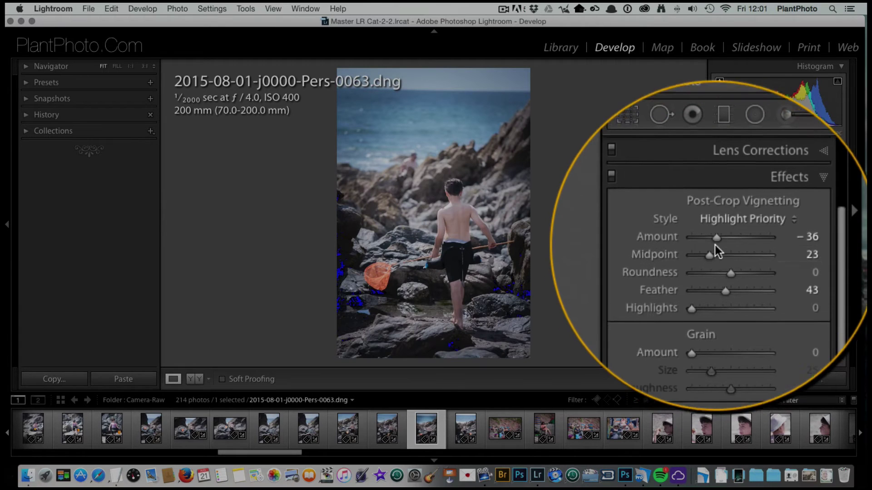
{"action": "mouse_move", "coordinate": [709, 252]}
{"action": "left_mouse_down"}
{"action": "mouse_move", "coordinate": [737, 262]}
{"action": "mouse_move", "coordinate": [720, 241]}
{"action": "left_mouse_up"}
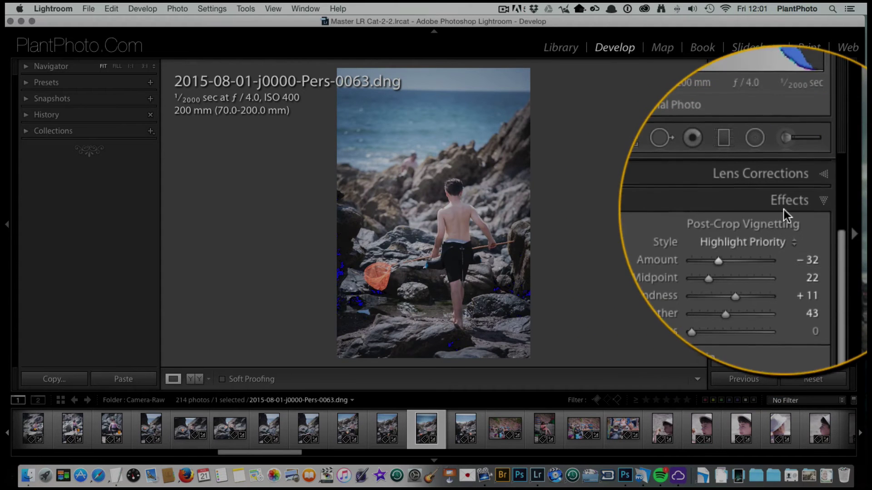
{"action": "left_click", "coordinate": [786, 206]}
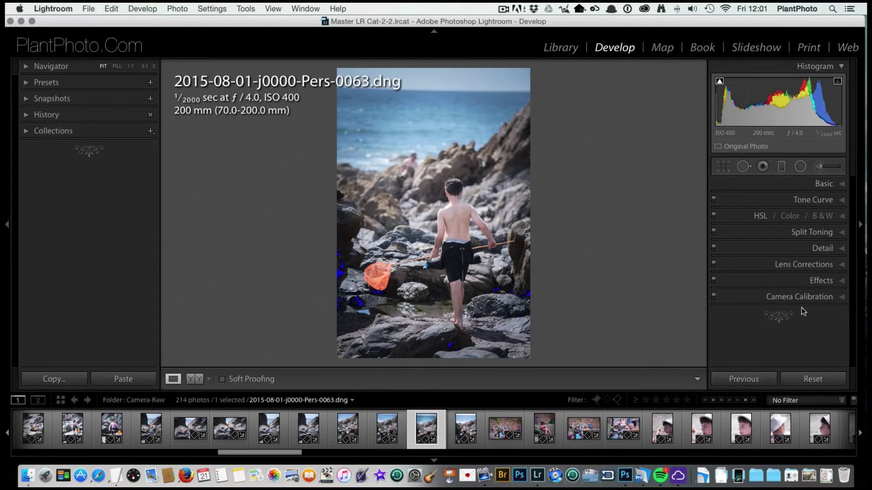
Step: Turn on Enable Profile Corrections and Remove Chromatic Aberration in Lens Corrections
{"action": "left_click", "coordinate": [820, 282]}
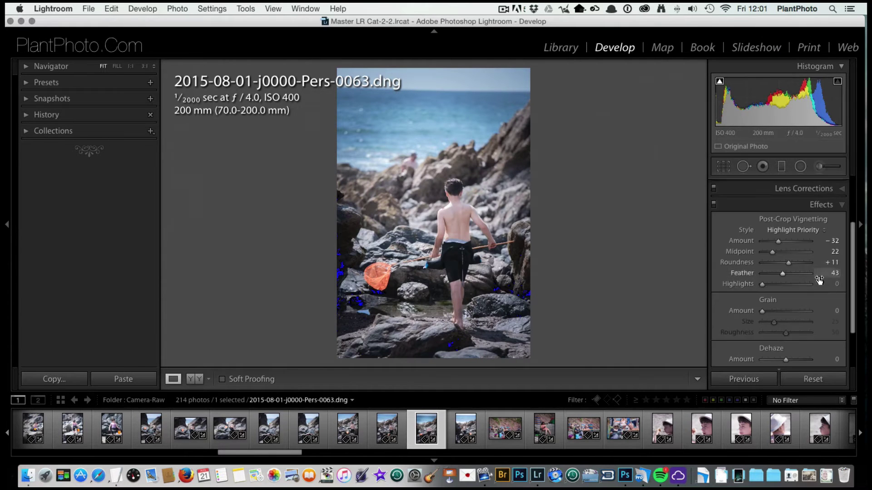
{"action": "left_click", "coordinate": [830, 206]}
{"action": "left_click", "coordinate": [796, 264]}
{"action": "left_click", "coordinate": [733, 233]}
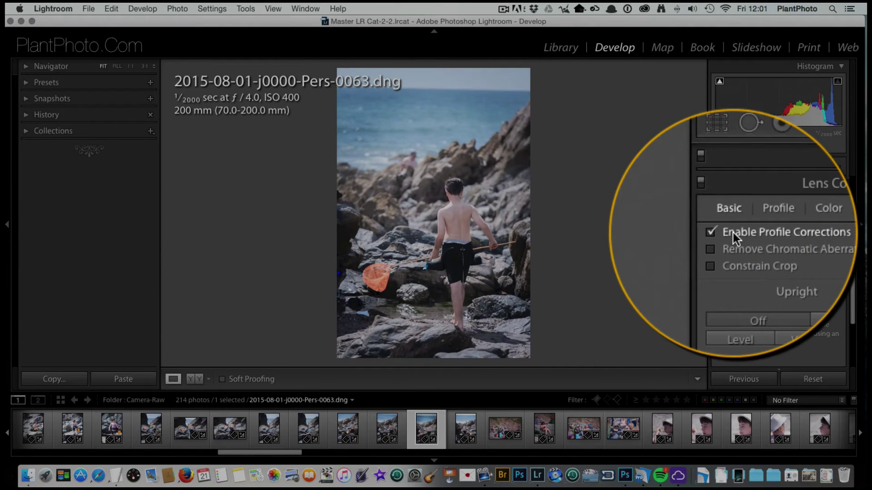
{"action": "left_click", "coordinate": [737, 246]}
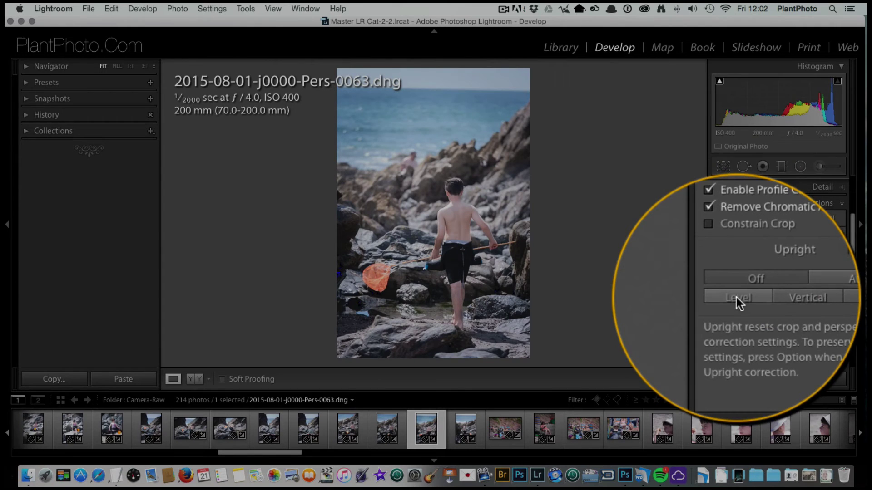
Step: Apply the Level upright correction to straighten the photo
{"action": "left_click", "coordinate": [737, 298]}
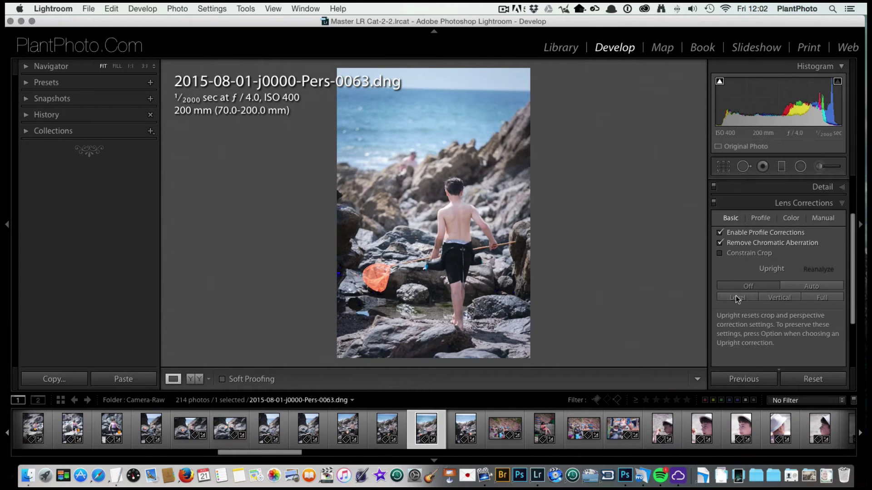
{"action": "left_click", "coordinate": [736, 299]}
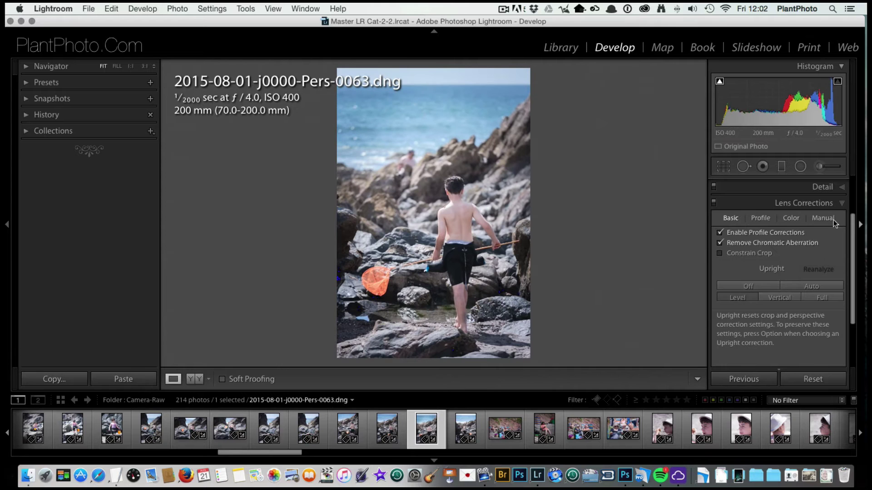
{"action": "left_click", "coordinate": [802, 204]}
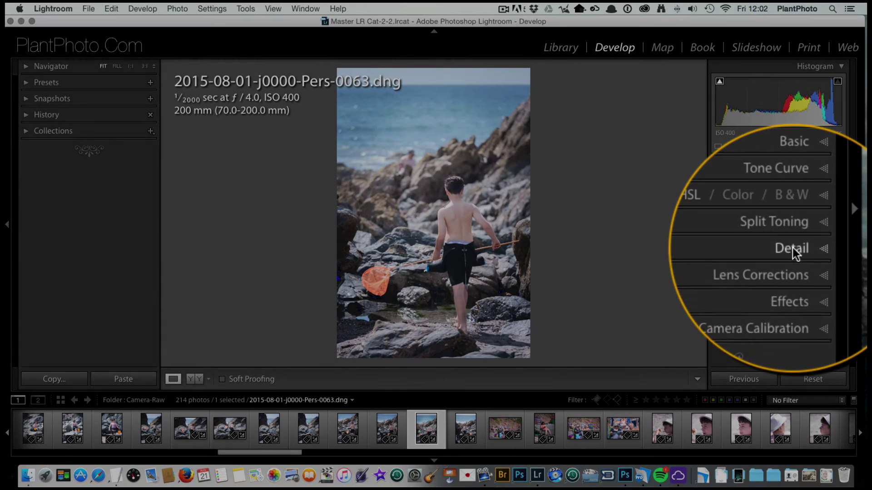
{"action": "left_click", "coordinate": [823, 249]}
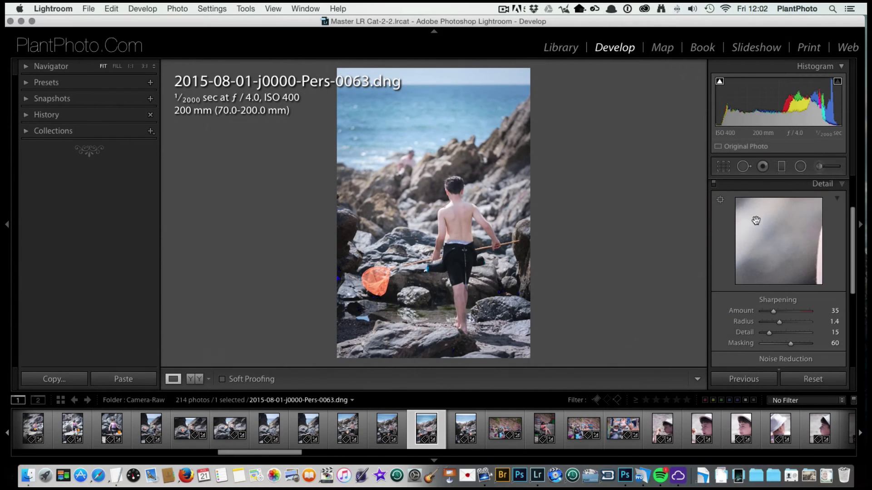
{"action": "left_click_drag", "start_coordinate": [755, 220], "coordinate": [785, 273]}
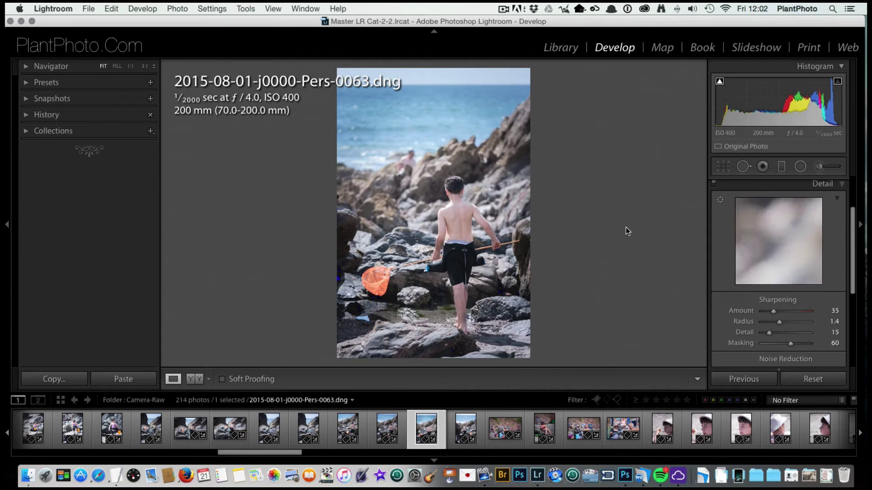
{"action": "left_click", "coordinate": [721, 200]}
{"action": "left_click", "coordinate": [447, 190]}
{"action": "left_click_drag", "start_coordinate": [804, 262], "coordinate": [790, 265]}
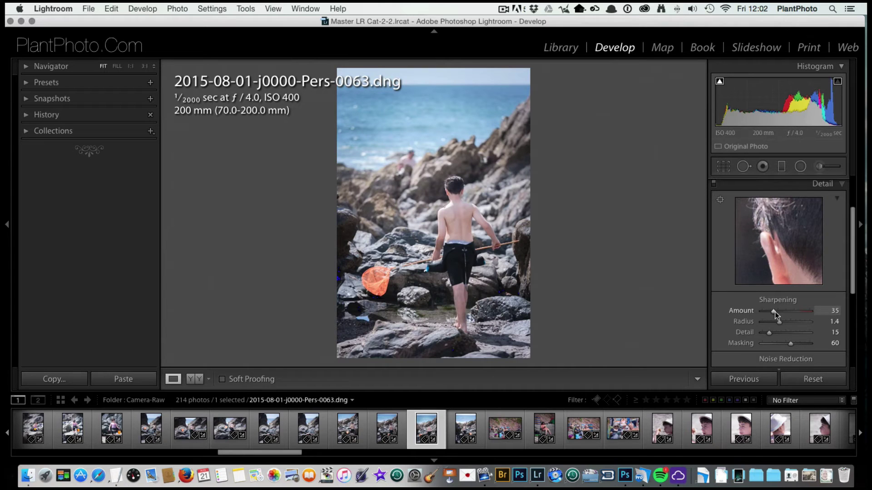
{"action": "left_click", "coordinate": [823, 184]}
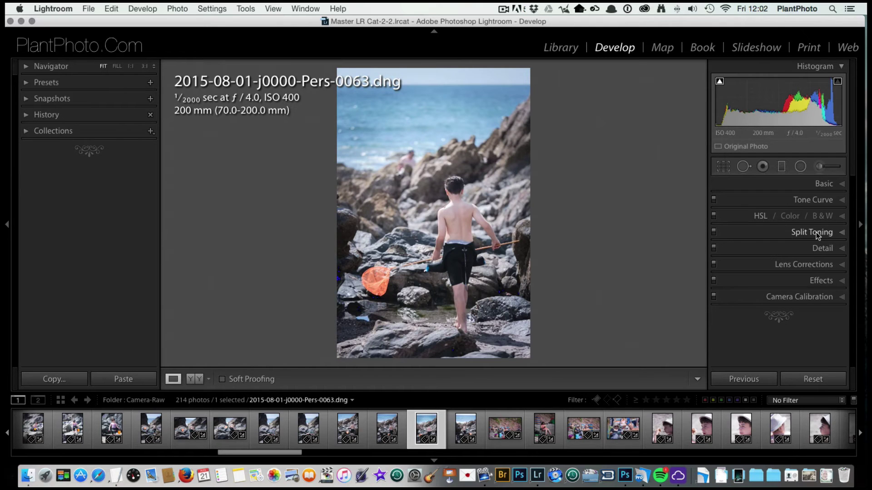
{"action": "left_click", "coordinate": [823, 248]}
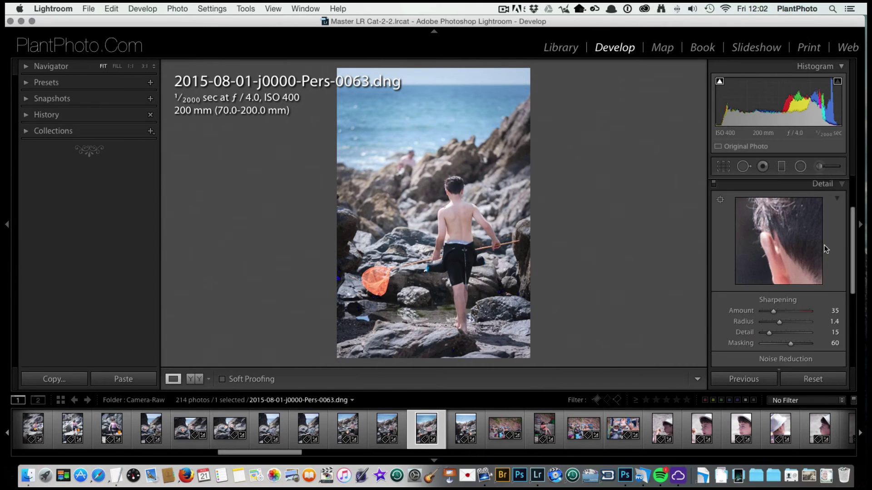
{"action": "left_click_drag", "start_coordinate": [853, 278], "coordinate": [847, 226]}
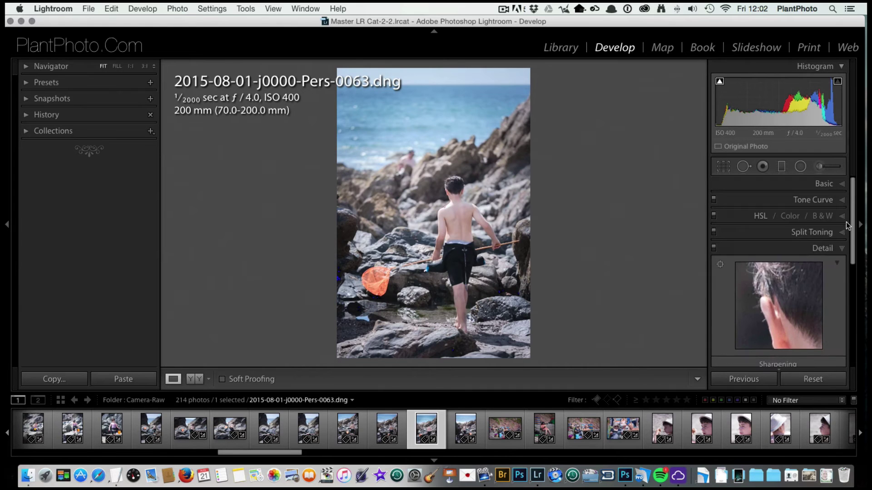
{"action": "left_click", "coordinate": [823, 250]}
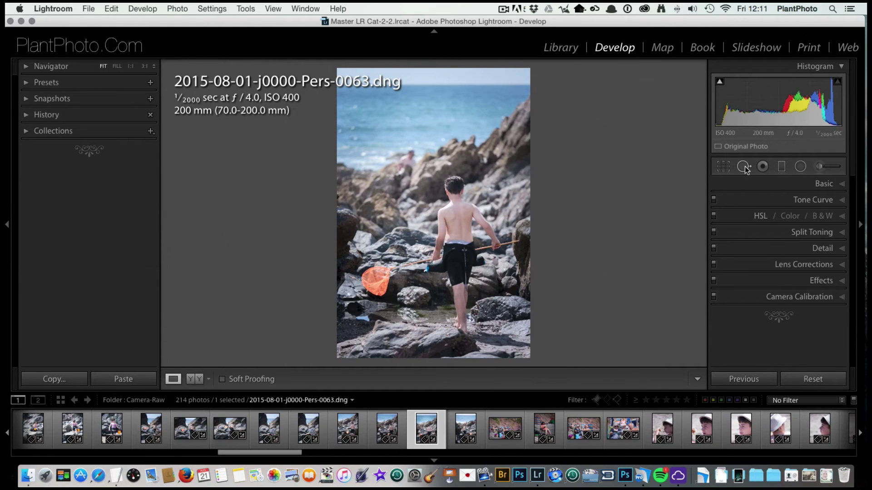
Step: Tint the shadows green with Split Toning Shadows Hue 94 and Saturation 33
{"action": "left_click", "coordinate": [822, 233]}
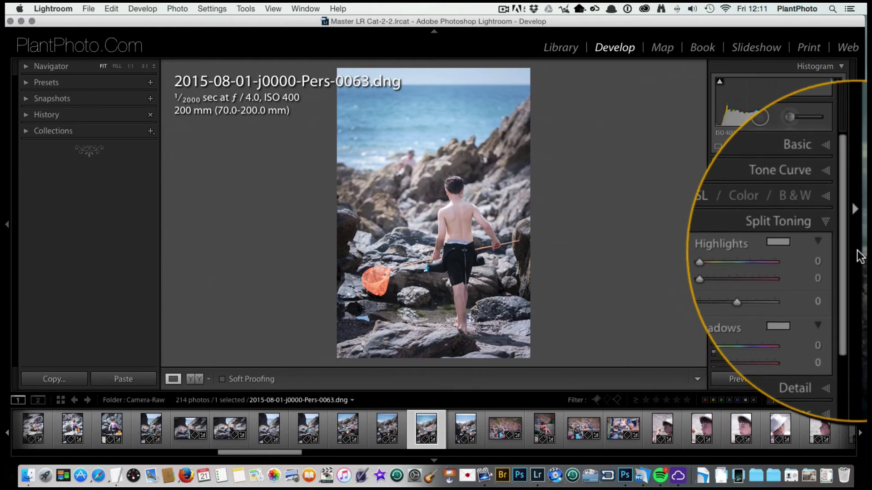
{"action": "left_click_drag", "start_coordinate": [843, 244], "coordinate": [841, 267]}
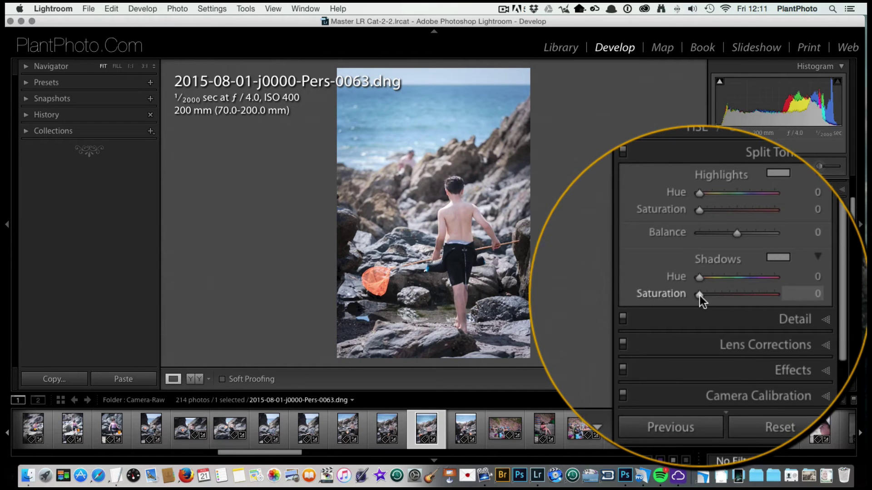
{"action": "left_click_drag", "start_coordinate": [700, 295], "coordinate": [742, 297]}
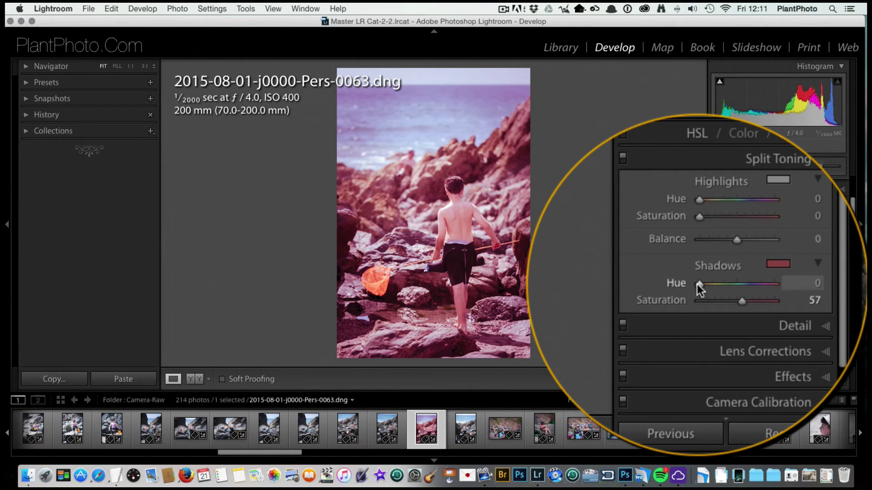
{"action": "left_click_drag", "start_coordinate": [696, 284], "coordinate": [717, 281]}
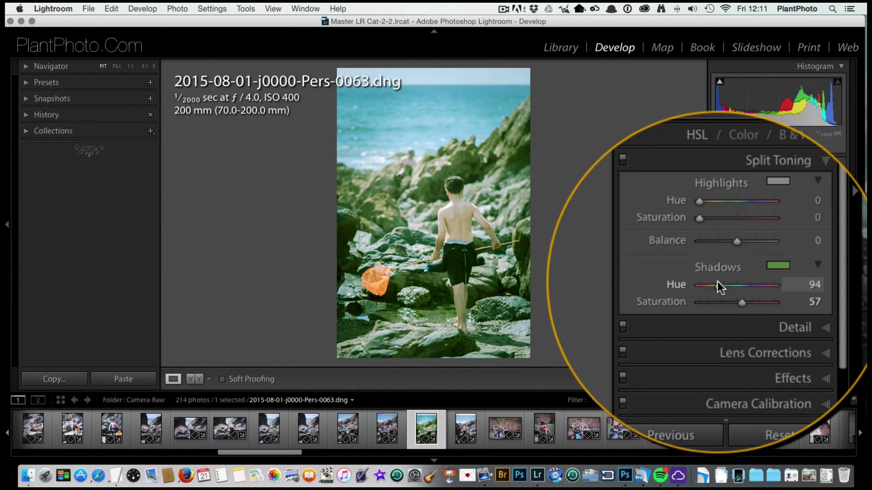
{"action": "left_click_drag", "start_coordinate": [739, 296], "coordinate": [721, 296]}
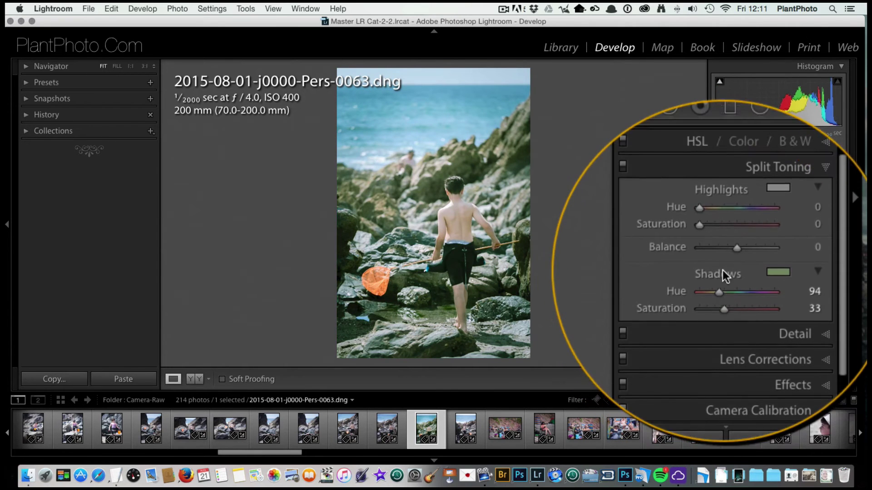
Step: Warm the highlights to Hue 33, Saturation 30, set Balance −27, and compare before/after
{"action": "mouse_move", "coordinate": [699, 241]}
{"action": "left_mouse_down"}
{"action": "mouse_move", "coordinate": [724, 243]}
{"action": "mouse_move", "coordinate": [703, 230]}
{"action": "mouse_move", "coordinate": [723, 233]}
{"action": "mouse_move", "coordinate": [706, 234]}
{"action": "mouse_move", "coordinate": [712, 241]}
{"action": "left_mouse_up"}
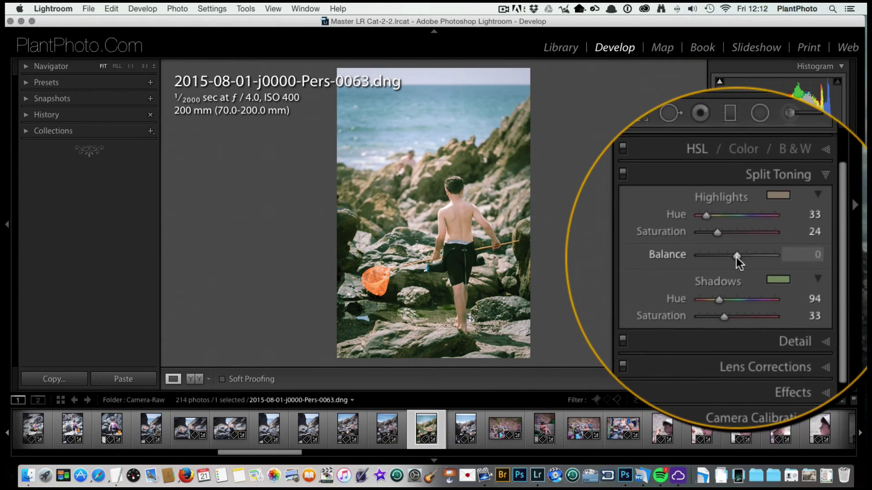
{"action": "left_click_drag", "start_coordinate": [735, 258], "coordinate": [721, 241]}
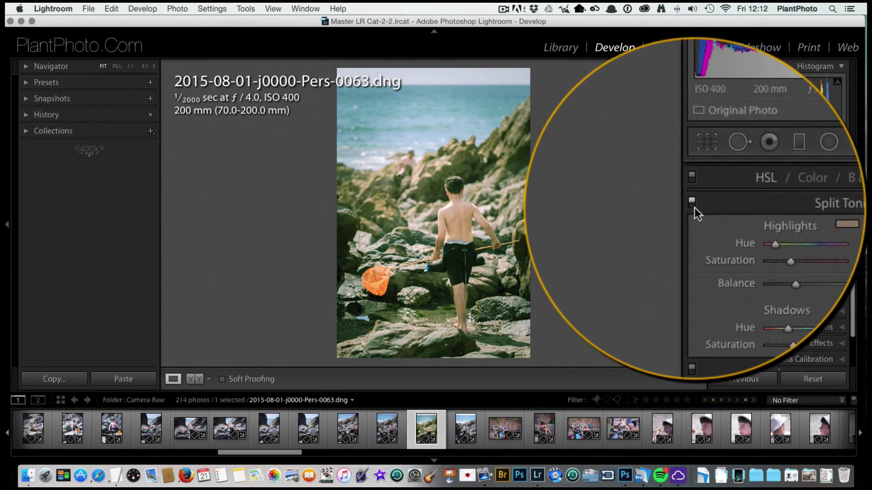
{"action": "left_click", "coordinate": [692, 203]}
{"action": "left_click", "coordinate": [693, 208]}
{"action": "left_click", "coordinate": [694, 208]}
{"action": "left_click", "coordinate": [694, 207]}
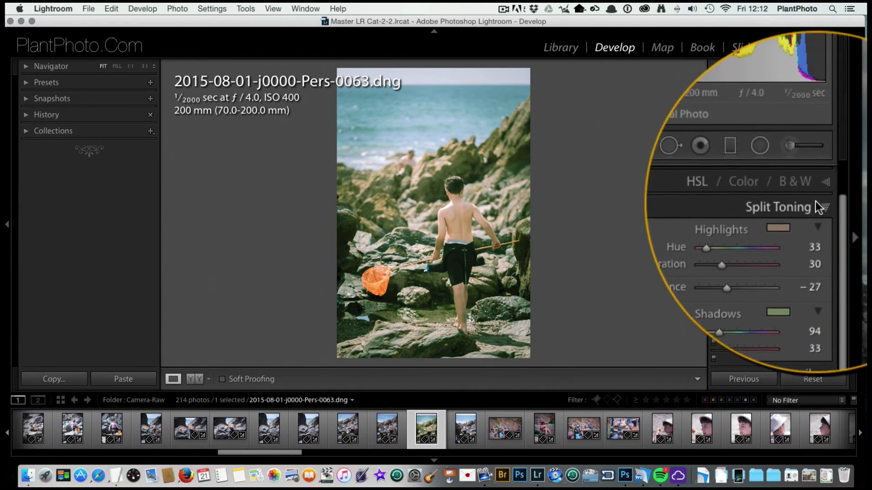
{"action": "left_click", "coordinate": [824, 205]}
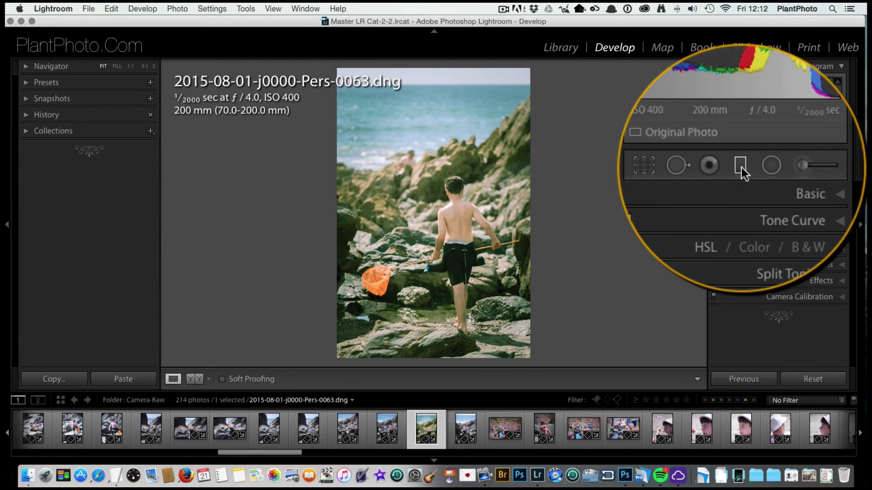
Step: Drag a graduated filter down over the sea at the top with Temp −20 and Clarity −40
{"action": "left_click", "coordinate": [781, 166]}
{"action": "left_click_drag", "start_coordinate": [413, 66], "coordinate": [416, 179]}
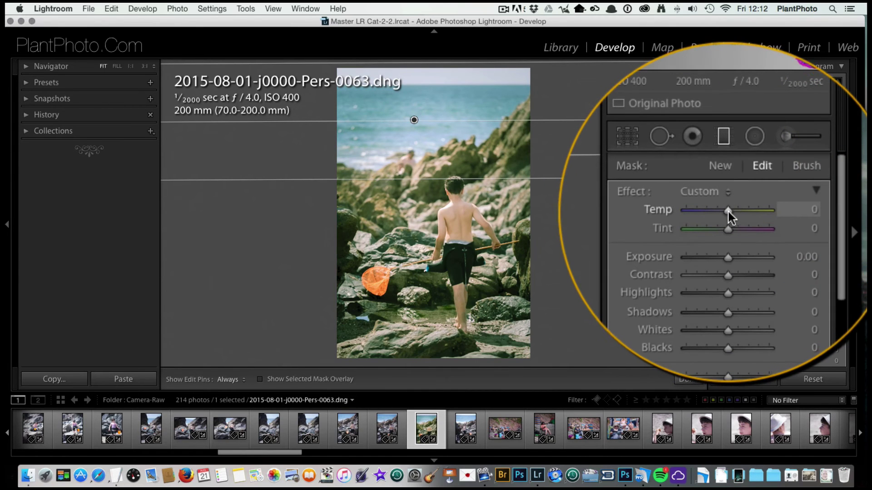
{"action": "left_click_drag", "start_coordinate": [728, 210], "coordinate": [718, 211]}
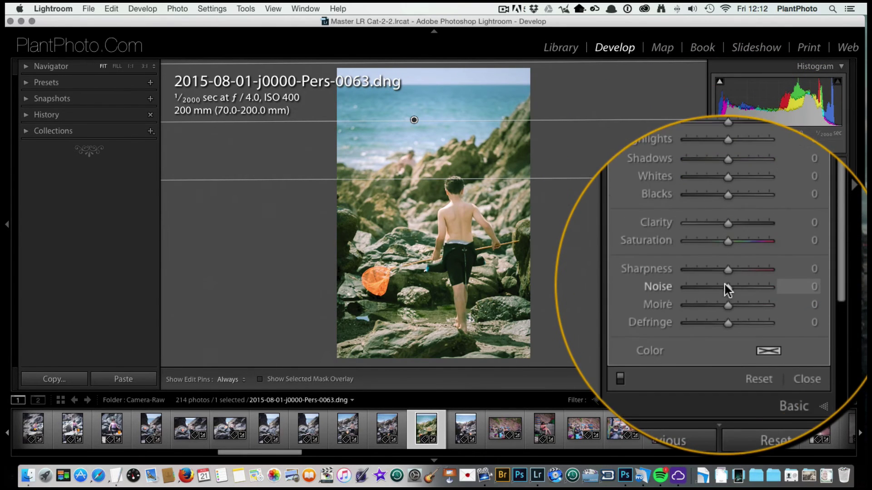
{"action": "left_click_drag", "start_coordinate": [725, 249], "coordinate": [707, 249]}
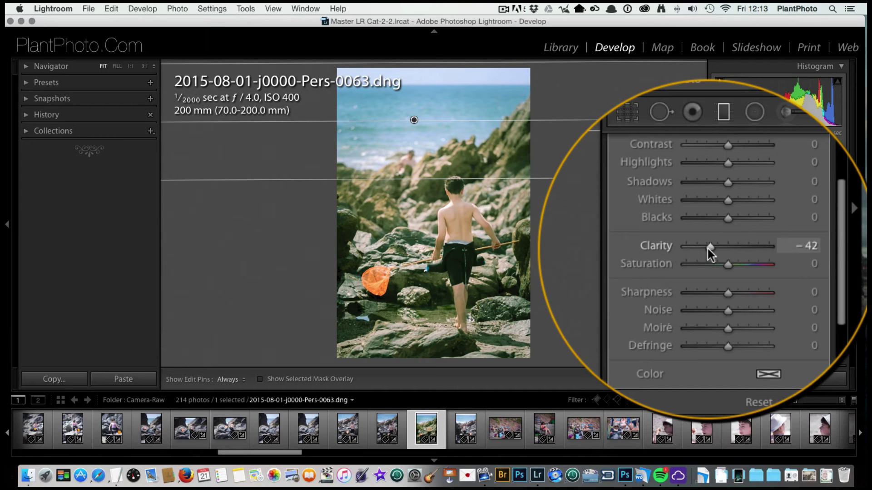
{"action": "left_click_drag", "start_coordinate": [707, 249], "coordinate": [707, 249]}
Step: Set the top filter's Sharpness to −48 and close the Graduated Filter tool
{"action": "left_click_drag", "start_coordinate": [728, 292], "coordinate": [705, 274]}
{"action": "left_click_drag", "start_coordinate": [838, 197], "coordinate": [835, 183]}
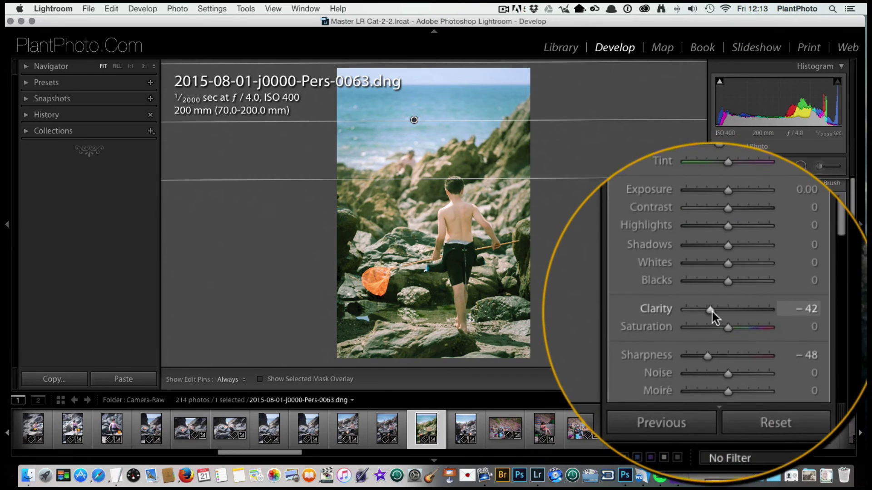
{"action": "left_click_drag", "start_coordinate": [712, 312], "coordinate": [712, 310]}
{"action": "scroll", "coordinate": [713, 300], "scroll_direction": "down", "scroll_amount": 3}
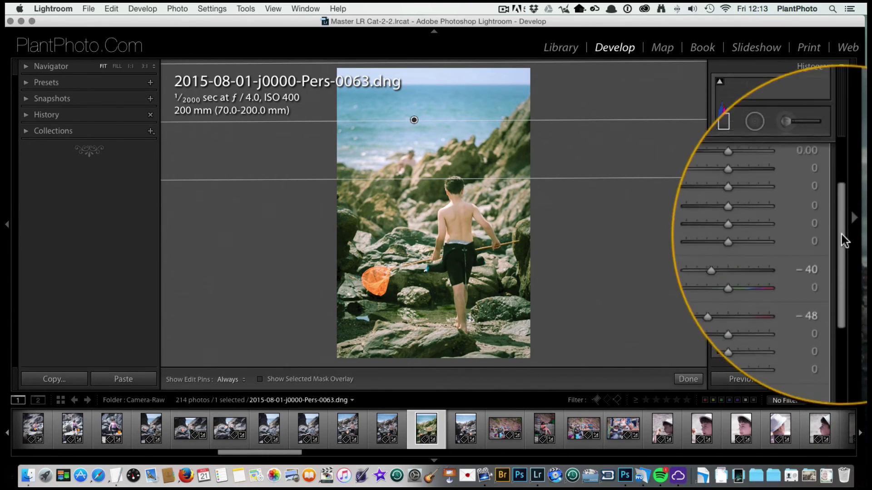
{"action": "left_click_drag", "start_coordinate": [840, 237], "coordinate": [838, 195]}
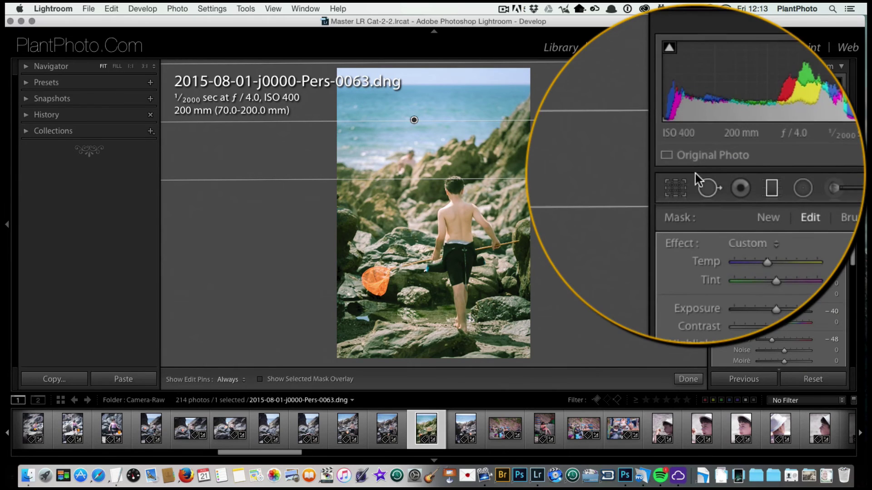
{"action": "left_click", "coordinate": [781, 168]}
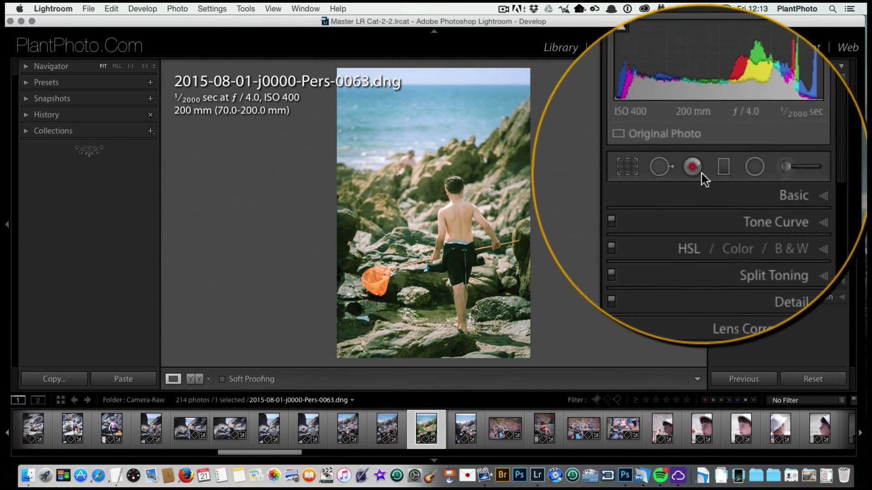
Step: Add a bottom graduated filter raised over the foreground rocks, with Clarity −27 and Sharpness −44
{"action": "left_click", "coordinate": [792, 160]}
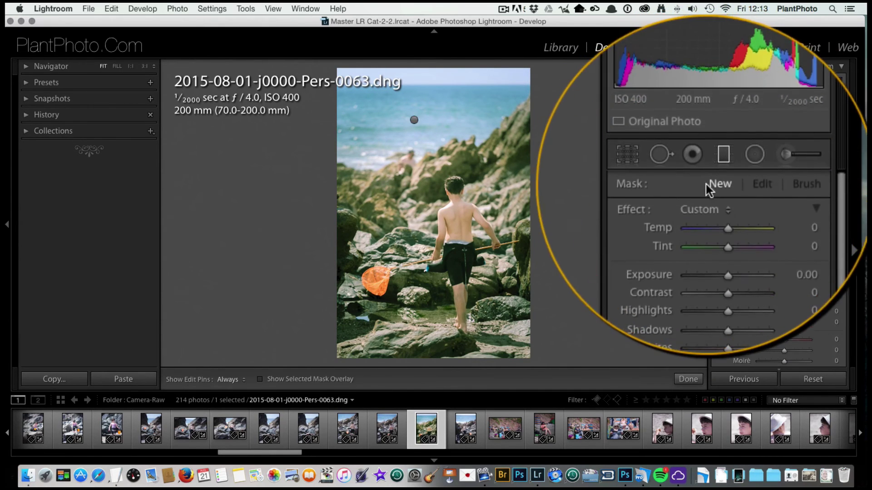
{"action": "left_click_drag", "start_coordinate": [434, 363], "coordinate": [434, 305]}
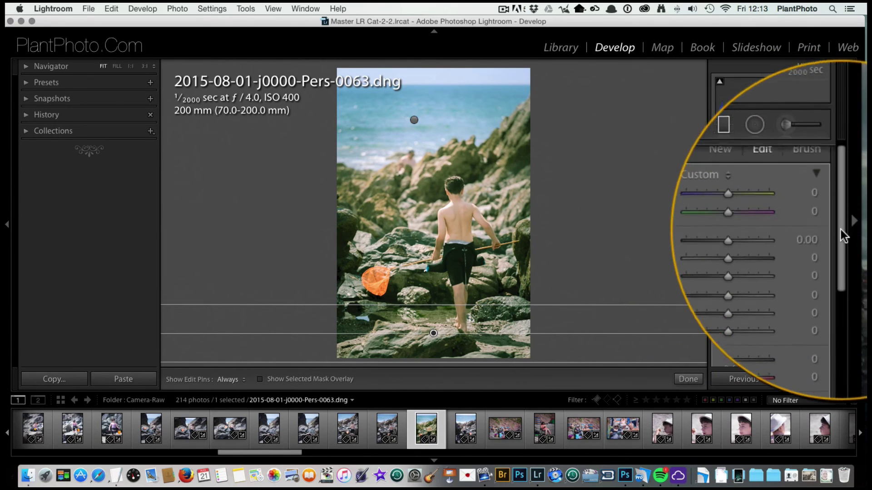
{"action": "left_click_drag", "start_coordinate": [726, 255], "coordinate": [703, 257]}
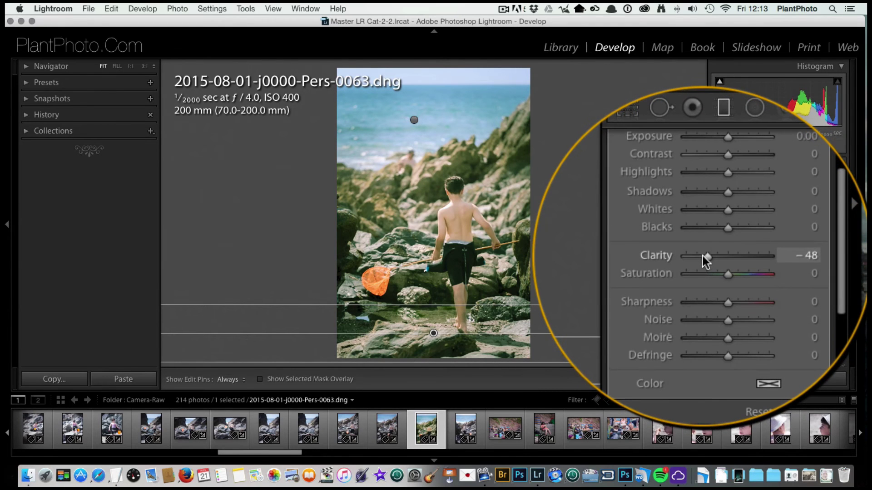
{"action": "mouse_move", "coordinate": [724, 286]}
{"action": "left_mouse_down"}
{"action": "mouse_move", "coordinate": [704, 288]}
{"action": "mouse_move", "coordinate": [720, 284]}
{"action": "left_mouse_up"}
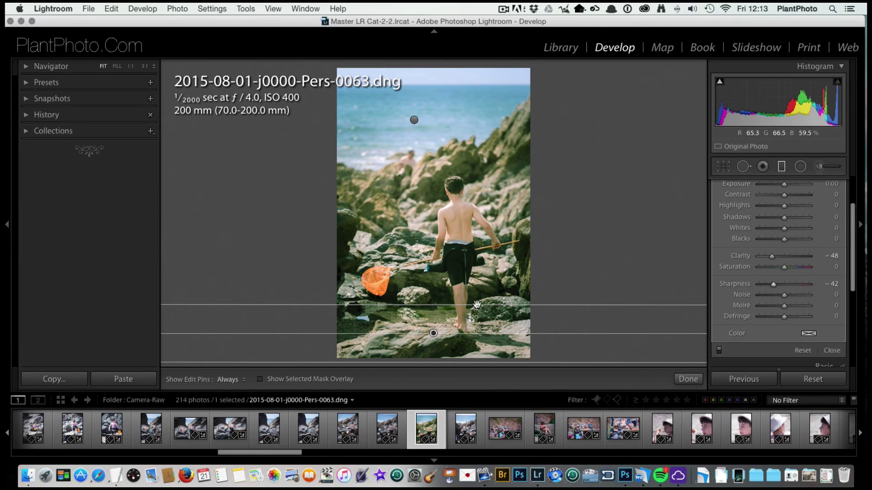
{"action": "left_click_drag", "start_coordinate": [477, 305], "coordinate": [474, 287]}
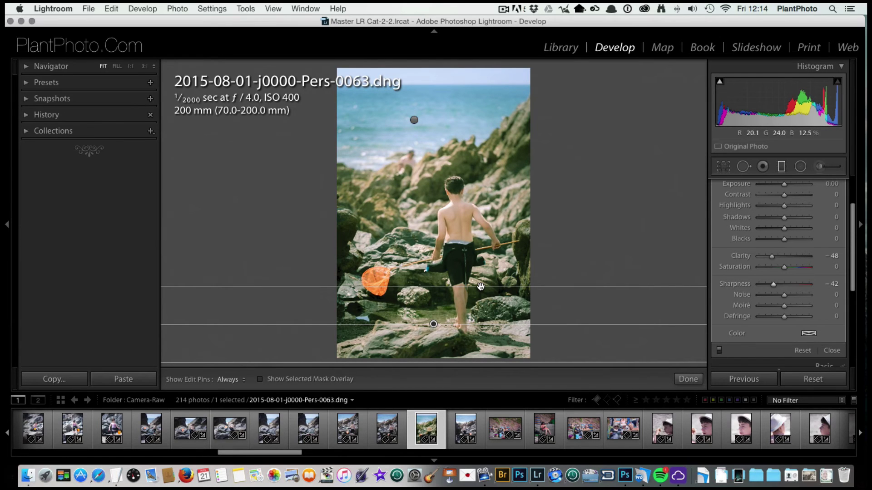
{"action": "left_click_drag", "start_coordinate": [480, 286], "coordinate": [480, 279]}
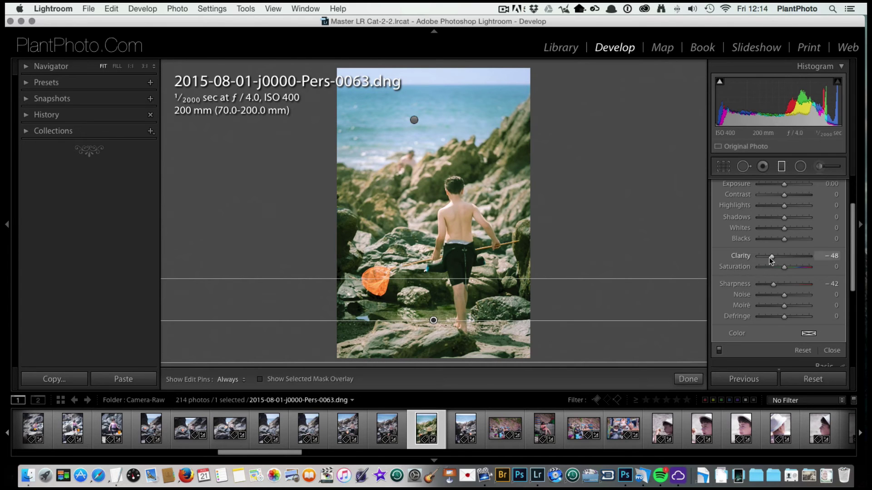
{"action": "left_click_drag", "start_coordinate": [770, 260], "coordinate": [772, 285]}
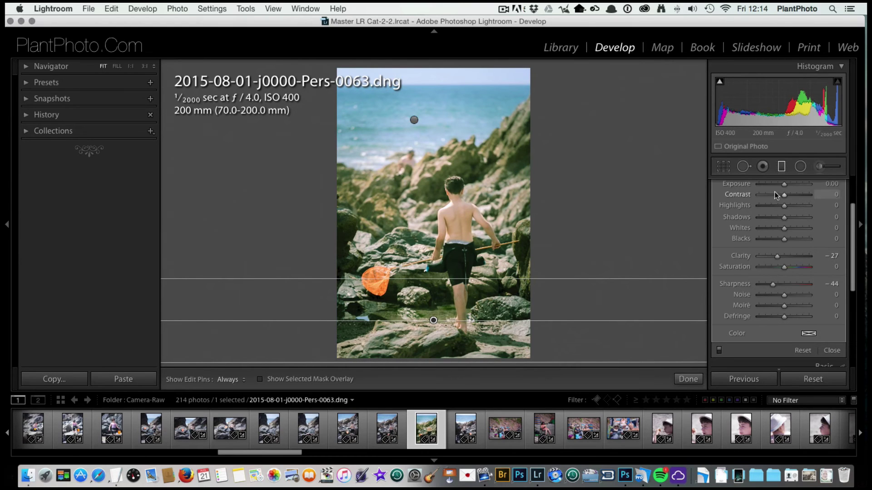
{"action": "left_click", "coordinate": [781, 168]}
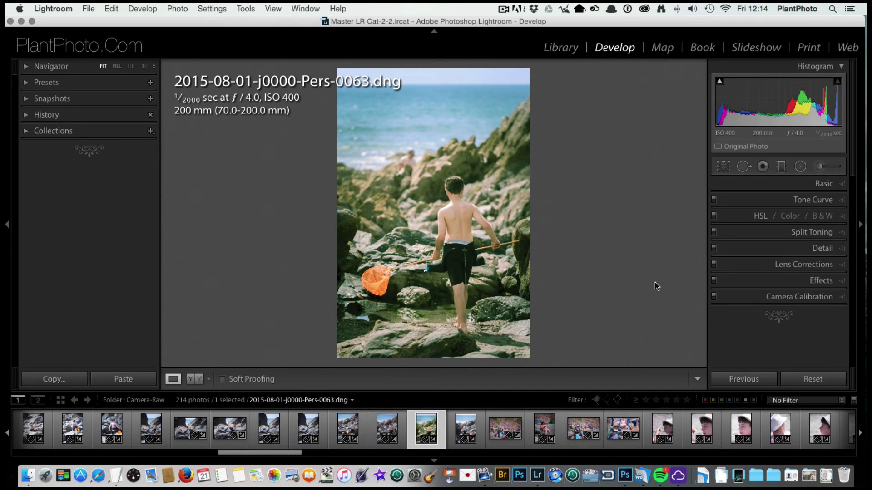
Step: Deepen the post-crop vignette Amount to about −50 and widen its Feather to 68
{"action": "left_click", "coordinate": [783, 281]}
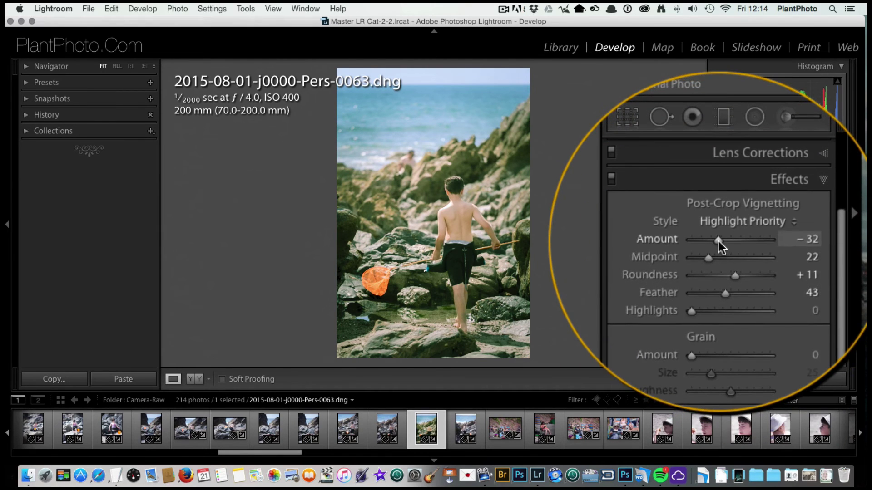
{"action": "left_click_drag", "start_coordinate": [718, 241], "coordinate": [713, 242]}
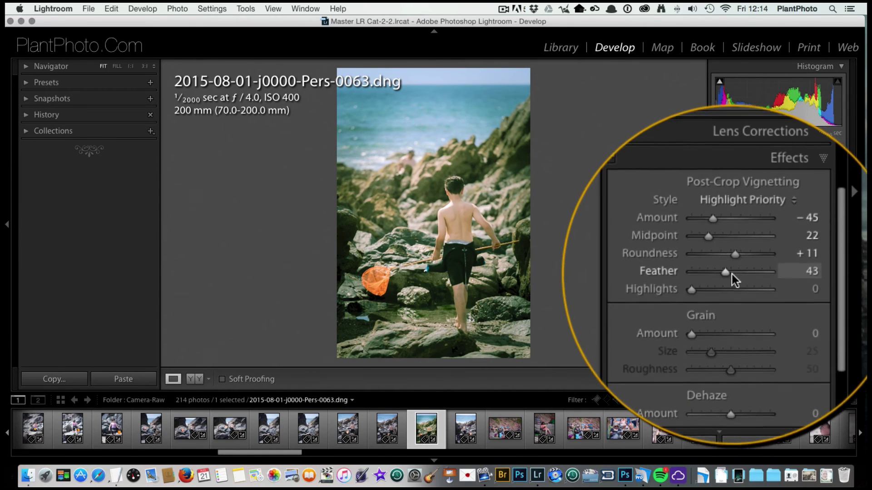
{"action": "left_click_drag", "start_coordinate": [732, 274], "coordinate": [745, 271]}
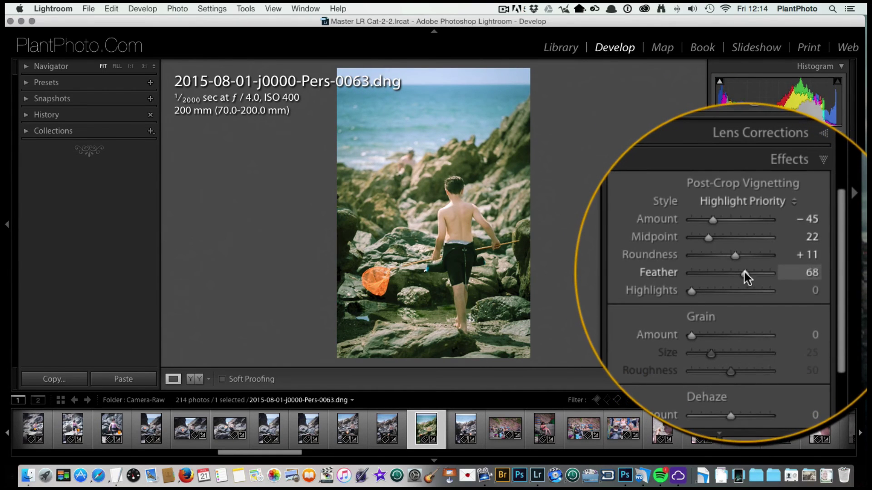
{"action": "left_click_drag", "start_coordinate": [716, 245], "coordinate": [711, 244]}
{"action": "left_click", "coordinate": [838, 205]}
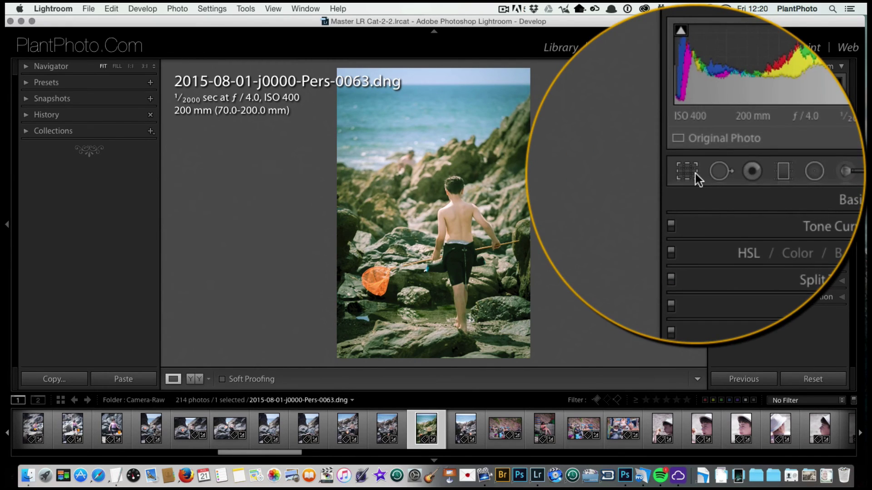
Step: Crop the rock-pool photo by pulling the top edge down to remove the sky strip
{"action": "left_click", "coordinate": [696, 173]}
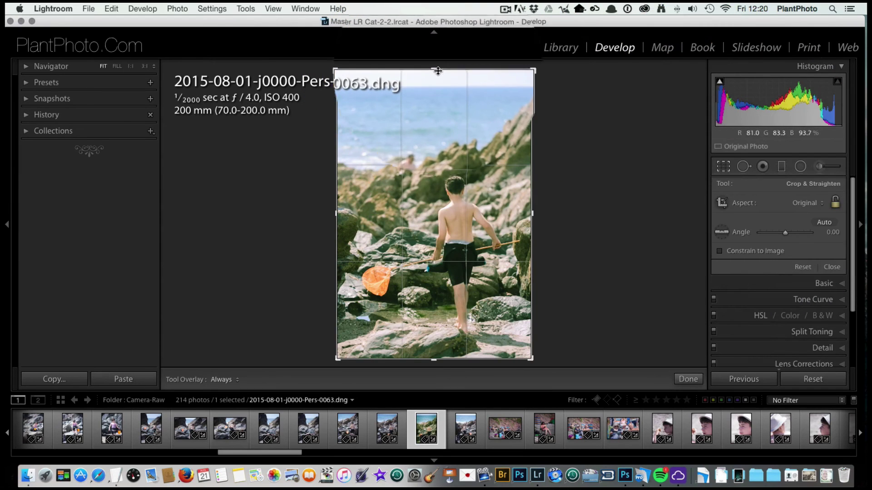
{"action": "left_click_drag", "start_coordinate": [436, 67], "coordinate": [436, 75]}
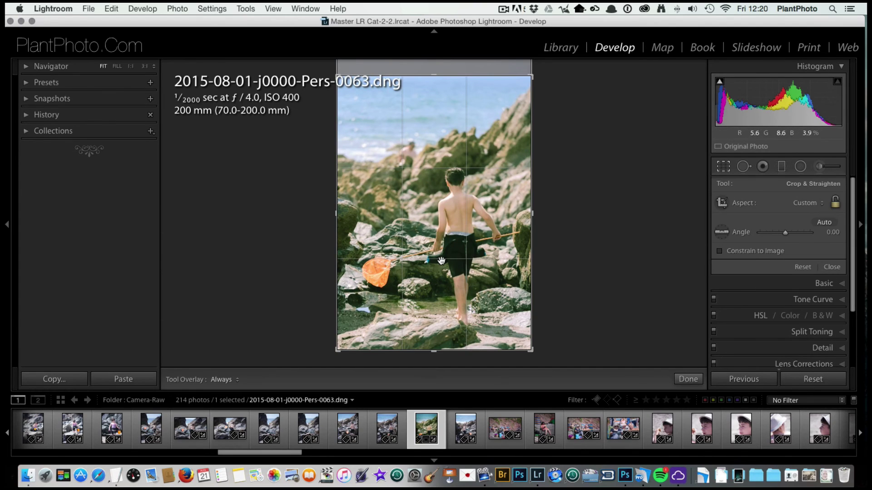
{"action": "key", "text": "Return"}
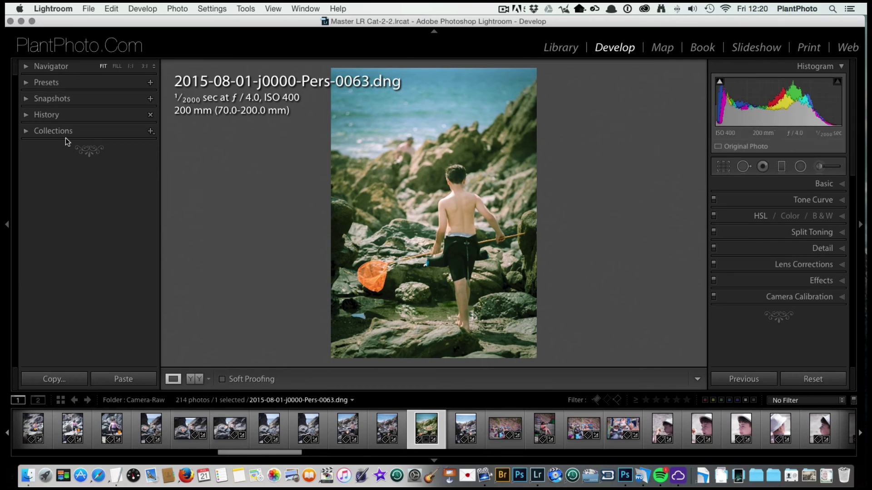
Step: Create a develop preset 'Contrastly At The Beach' in the User Presets folder from the current edits
{"action": "left_click", "coordinate": [26, 82]}
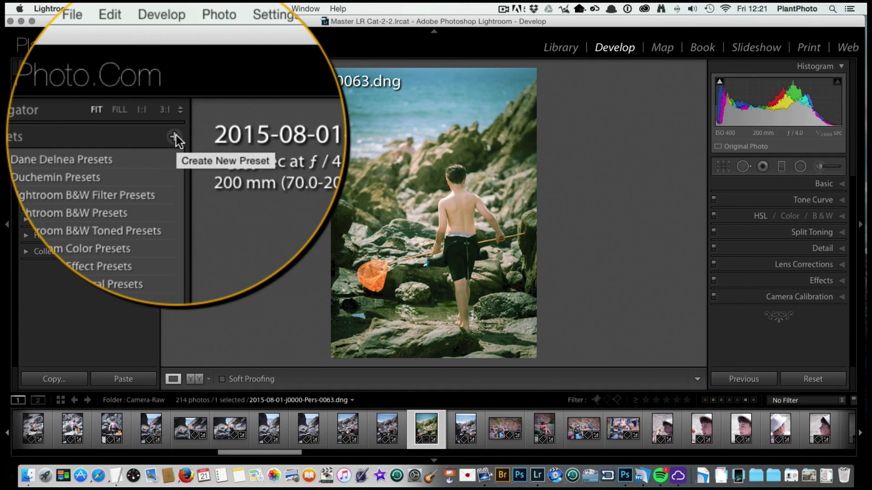
{"action": "left_click", "coordinate": [151, 82]}
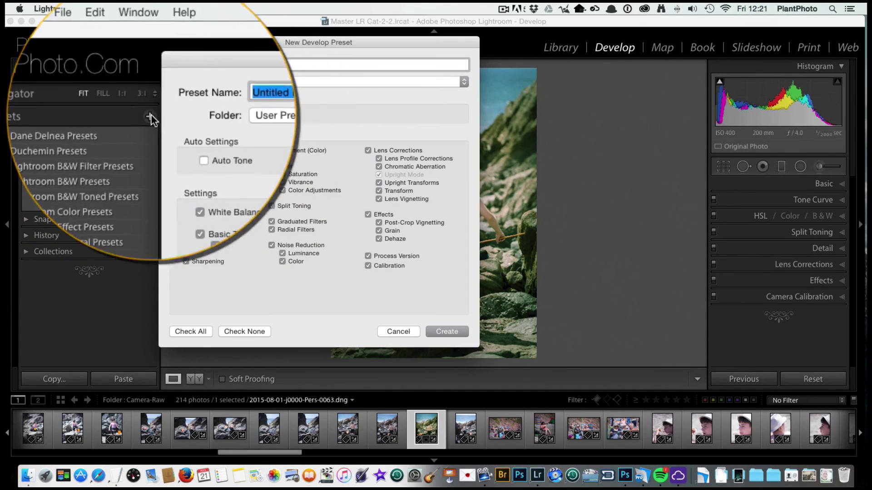
{"action": "type", "text": "Contr"}
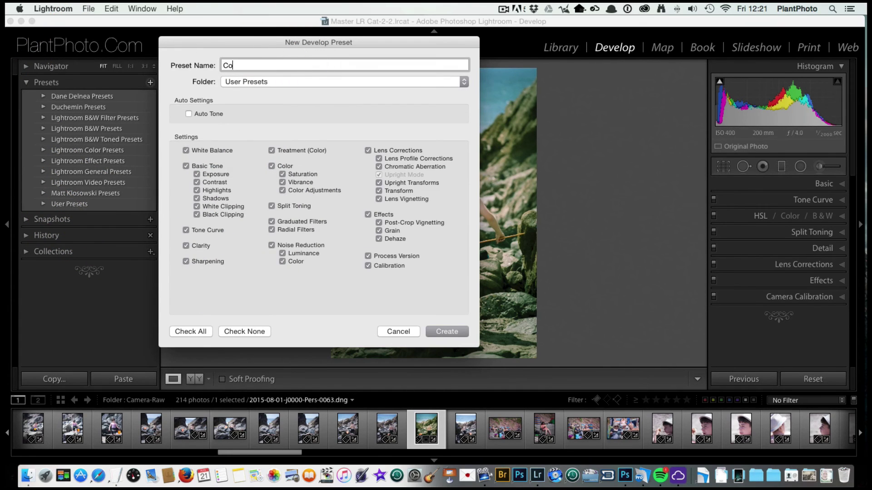
{"action": "type", "text": "astly At The Beach"}
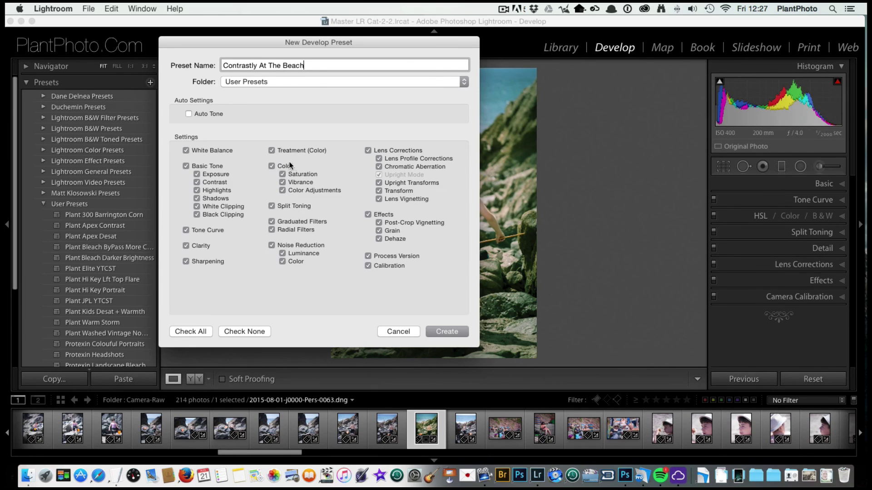
{"action": "left_click", "coordinate": [448, 332]}
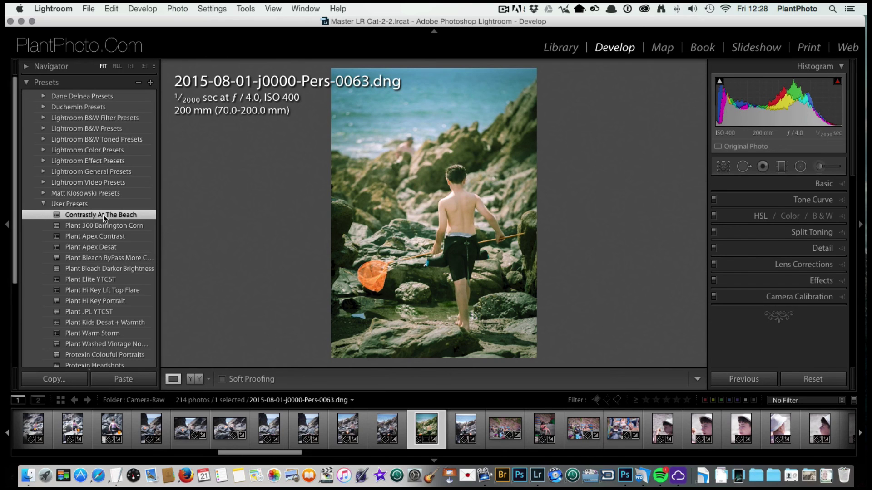
Step: Select photo 2015-08-01-j0000-Pers-0045.dng in the filmstrip and apply the Contrastly At The Beach preset
{"action": "left_click_drag", "start_coordinate": [238, 451], "coordinate": [190, 456]}
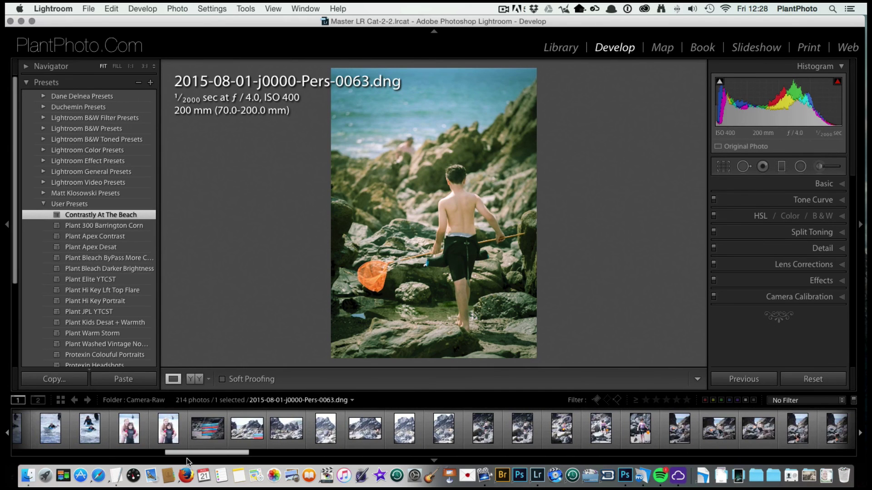
{"action": "left_click", "coordinate": [246, 428]}
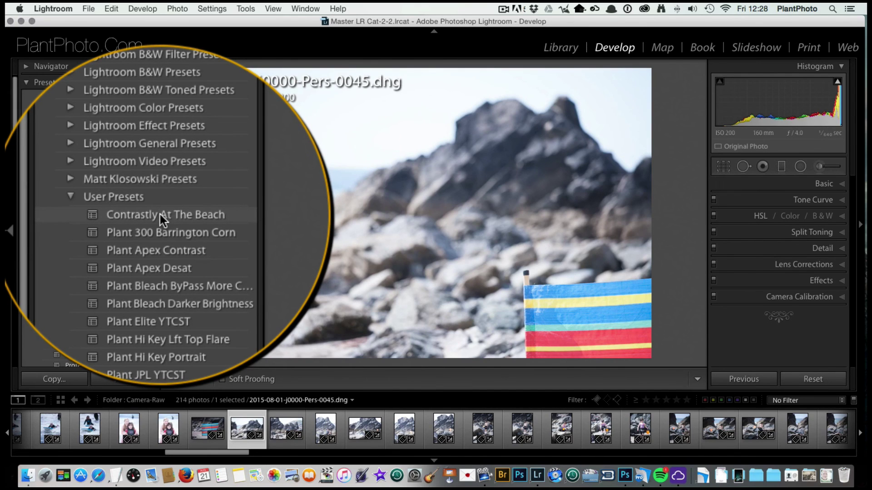
{"action": "left_click", "coordinate": [160, 214]}
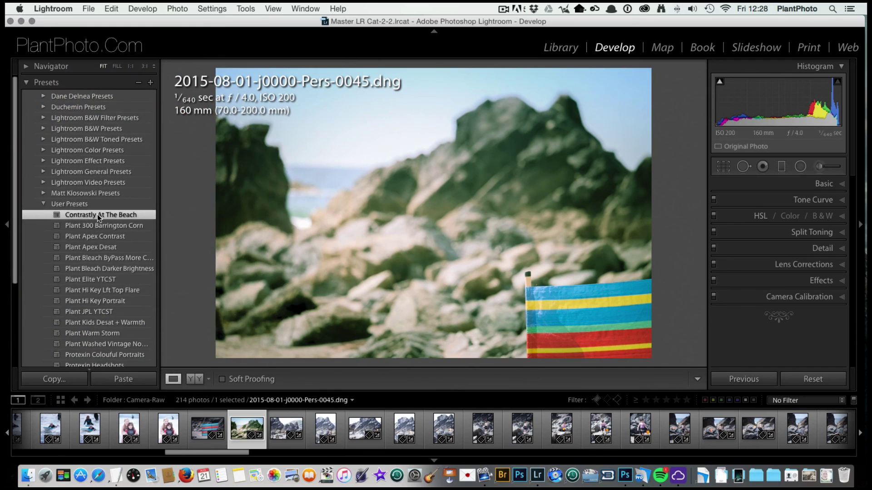
Step: Deepen the post-crop vignette to Amount -68 with Midpoint 16
{"action": "left_click", "coordinate": [832, 183]}
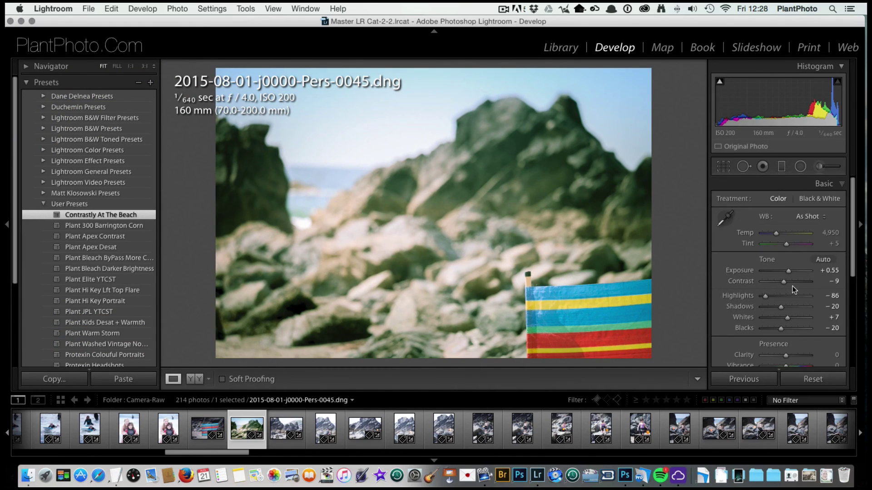
{"action": "left_click", "coordinate": [816, 185]}
{"action": "left_click", "coordinate": [815, 278]}
{"action": "left_click_drag", "start_coordinate": [773, 242], "coordinate": [768, 242]}
{"action": "left_click_drag", "start_coordinate": [707, 255], "coordinate": [703, 252]}
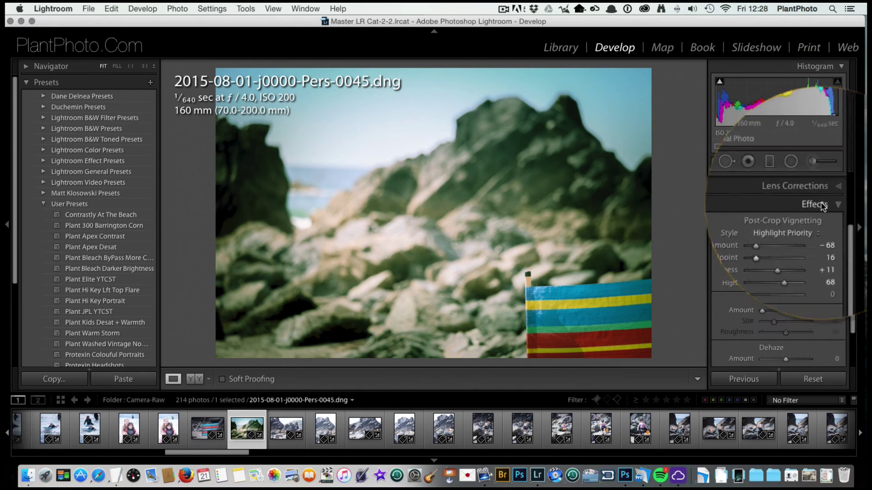
{"action": "left_click", "coordinate": [826, 203]}
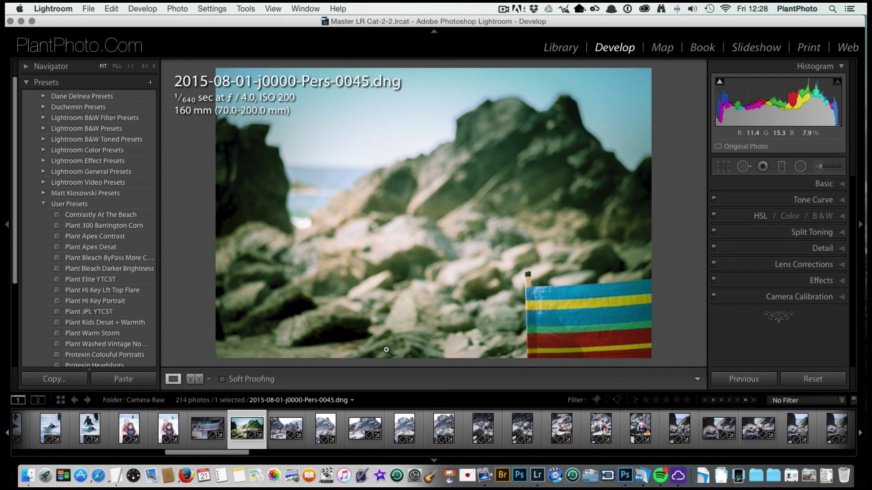
Step: Delete the lower graduated filter over the windbreak and rotate the upper sky filter upward
{"action": "left_click", "coordinate": [781, 166]}
{"action": "left_click", "coordinate": [429, 317]}
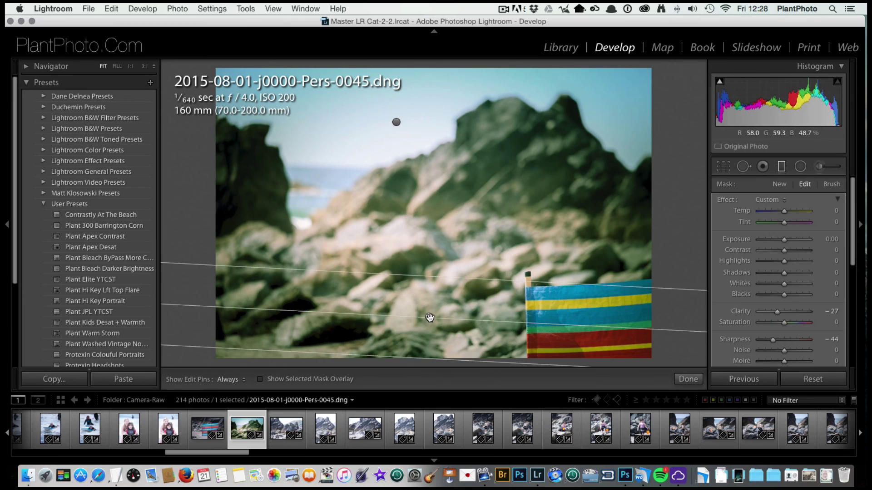
{"action": "key", "text": "Delete"}
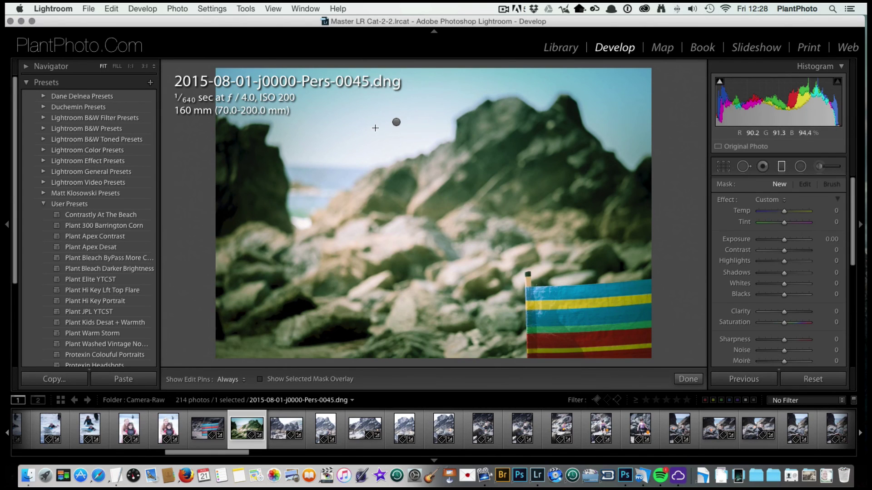
{"action": "left_click", "coordinate": [396, 121]}
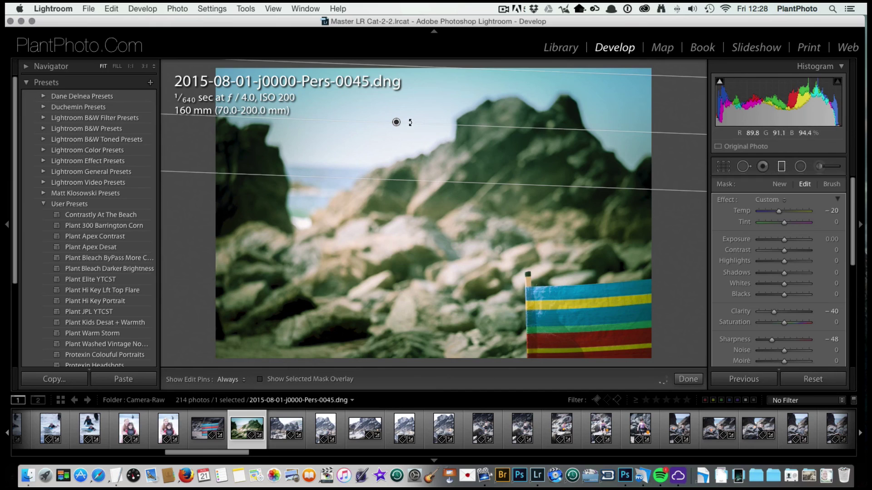
{"action": "left_click_drag", "start_coordinate": [410, 122], "coordinate": [410, 123]}
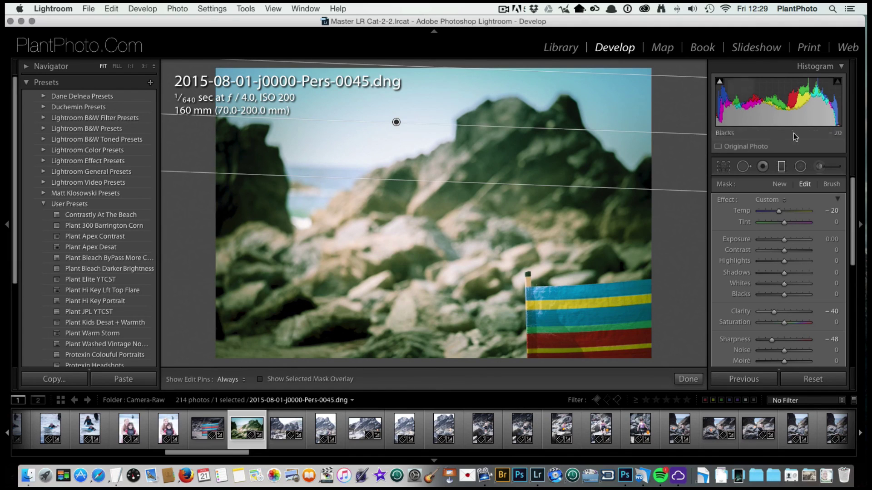
Step: Close the Graduated Filter tool so photo 0045 displays without filter pins
{"action": "left_click", "coordinate": [781, 167]}
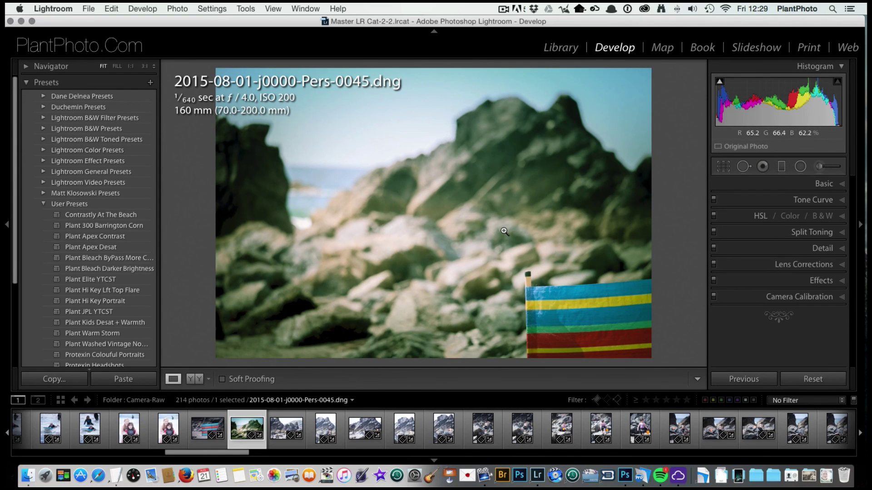